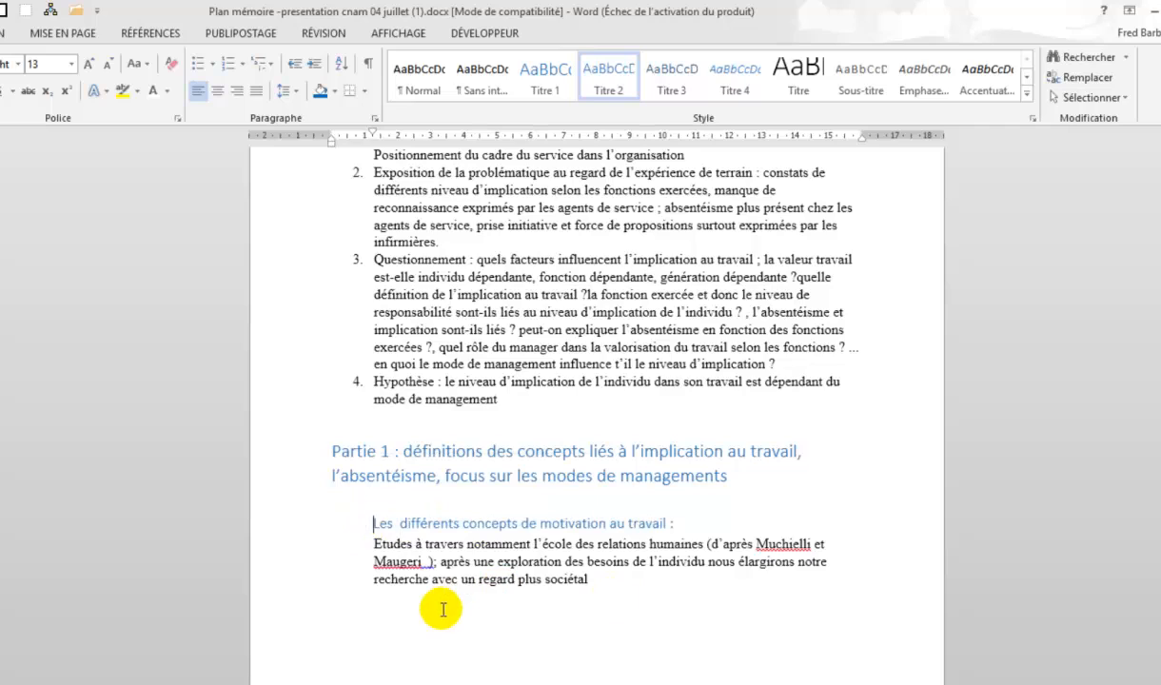
Delete the manual numbers "1.2 :", "1.3 :" and "1.4 :" from the three subheadings of Partie 1
{"action": "scroll", "coordinate": [462, 666], "scroll_direction": "down", "scroll_amount": 3}
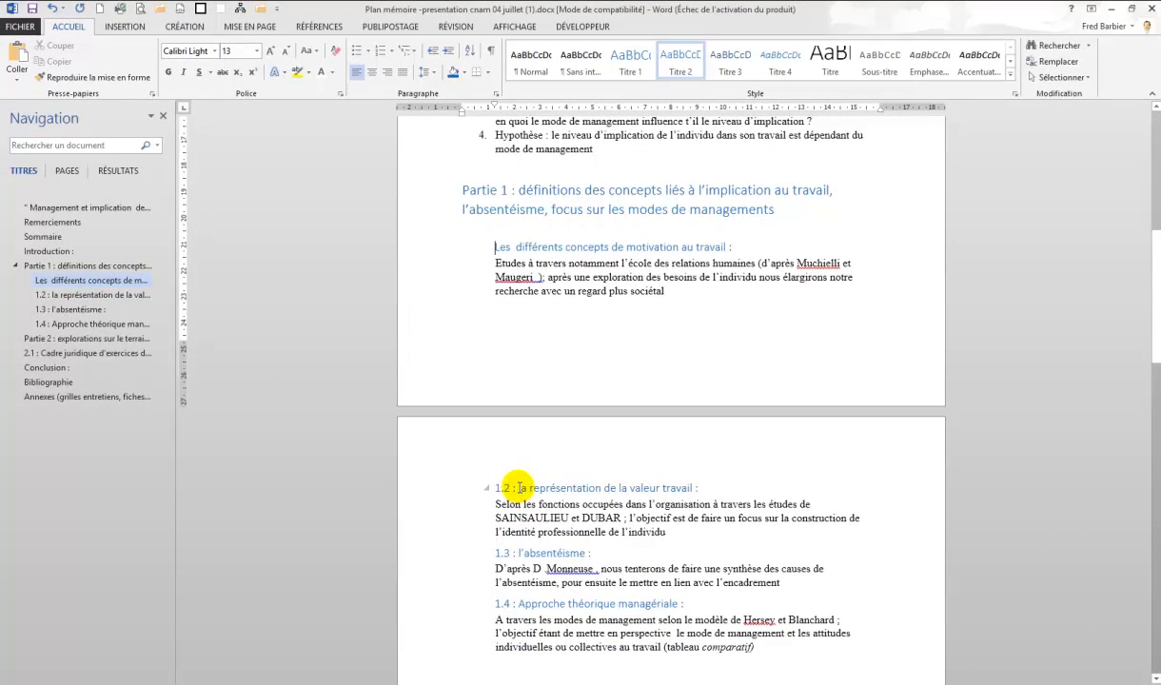
{"action": "key", "text": "Delete"}
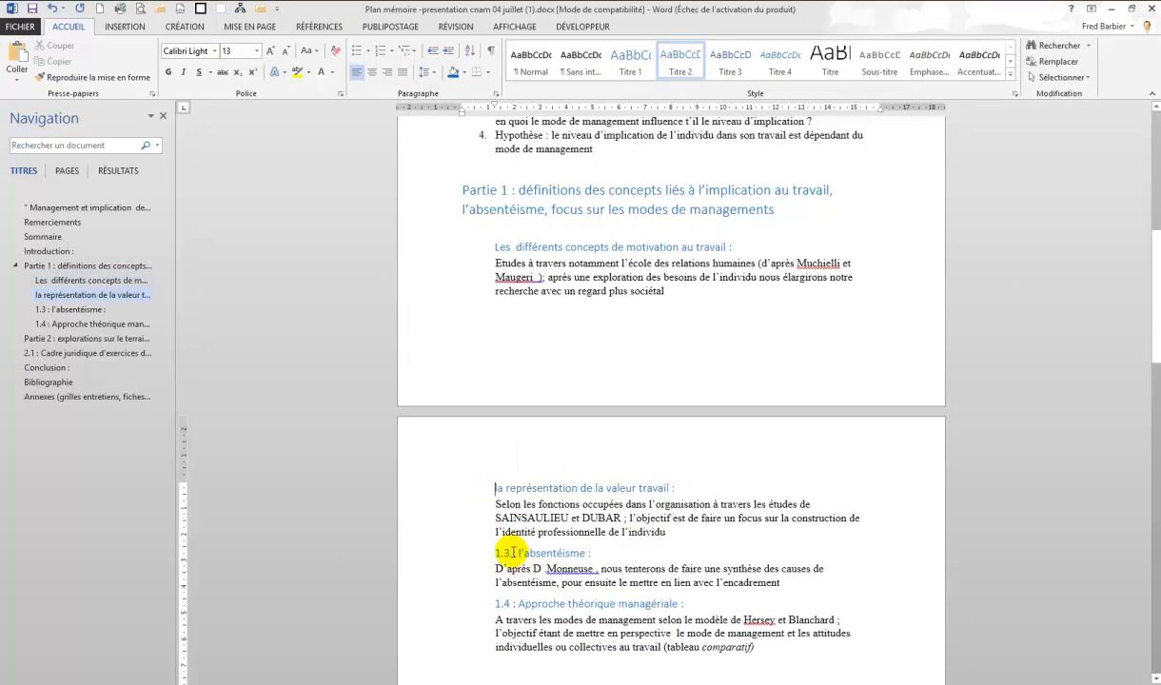
{"action": "key", "text": "Delete"}
{"action": "left_click", "coordinate": [517, 606]}
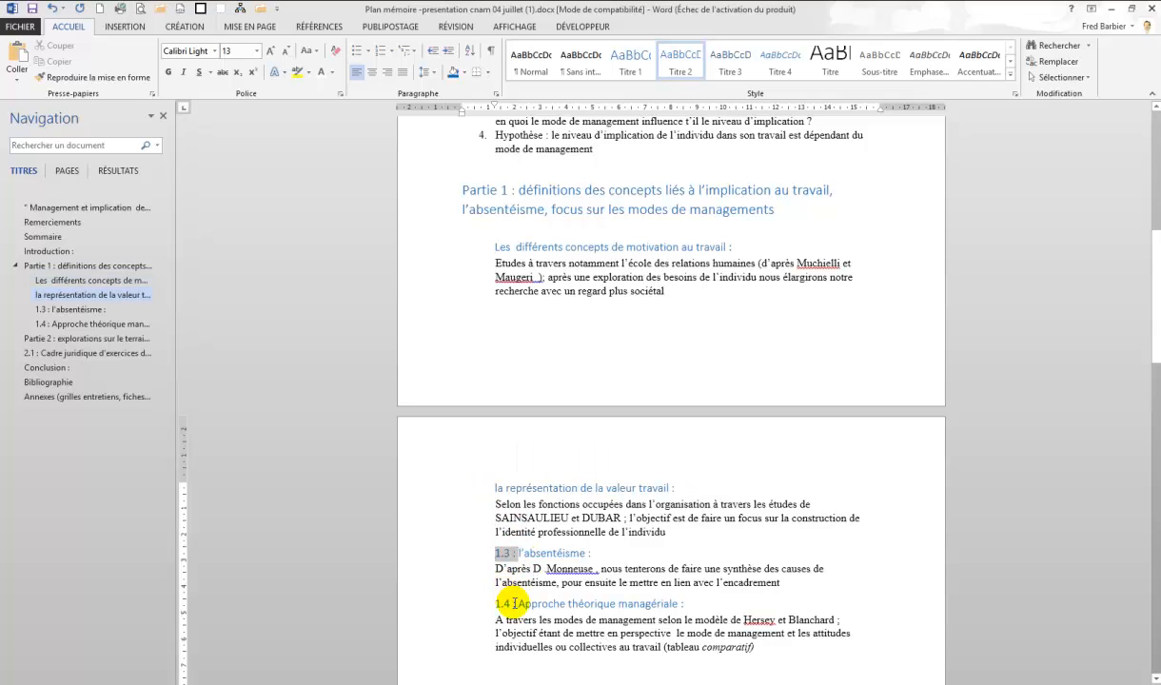
{"action": "key", "text": "Delete"}
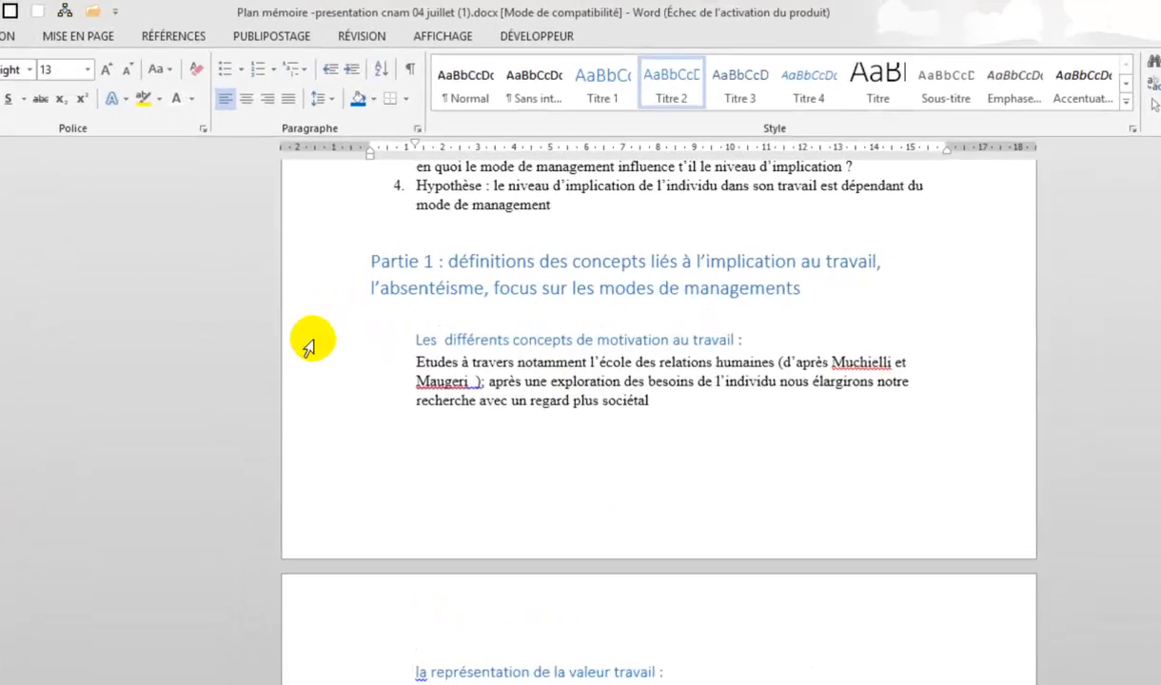
Apply the 1. / 1.1. / 1.1.1. multilevel list to the heading "Les différents concepts de motivation au travail"
{"action": "left_click", "coordinate": [417, 249]}
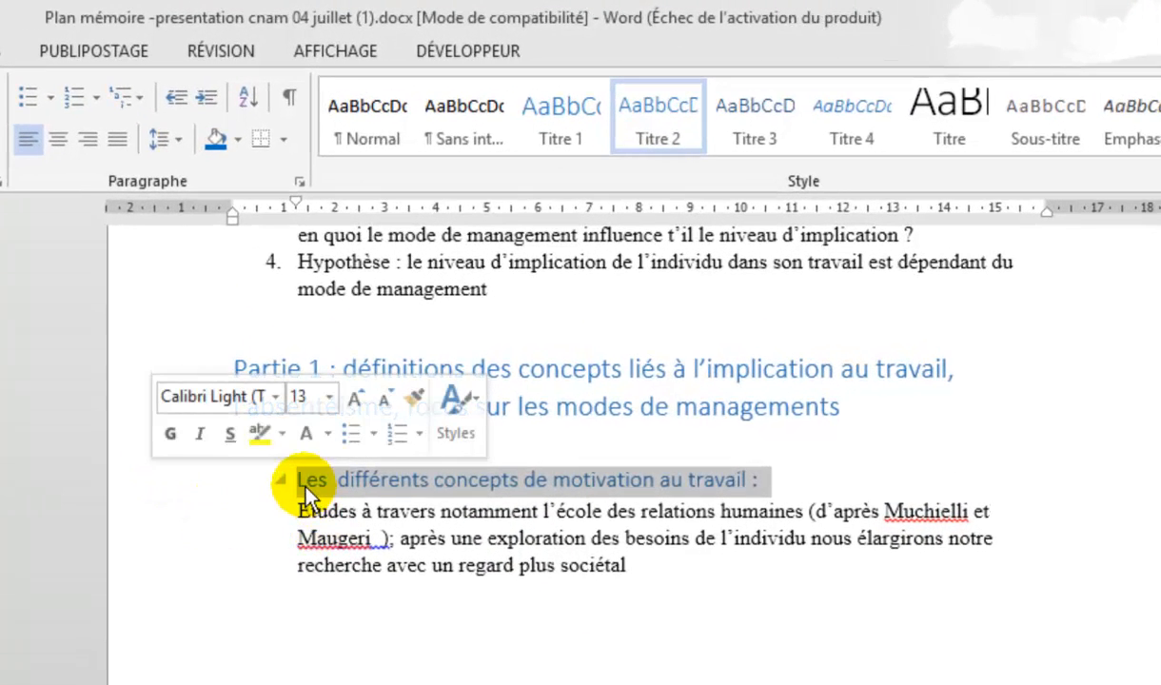
{"action": "left_click", "coordinate": [143, 99]}
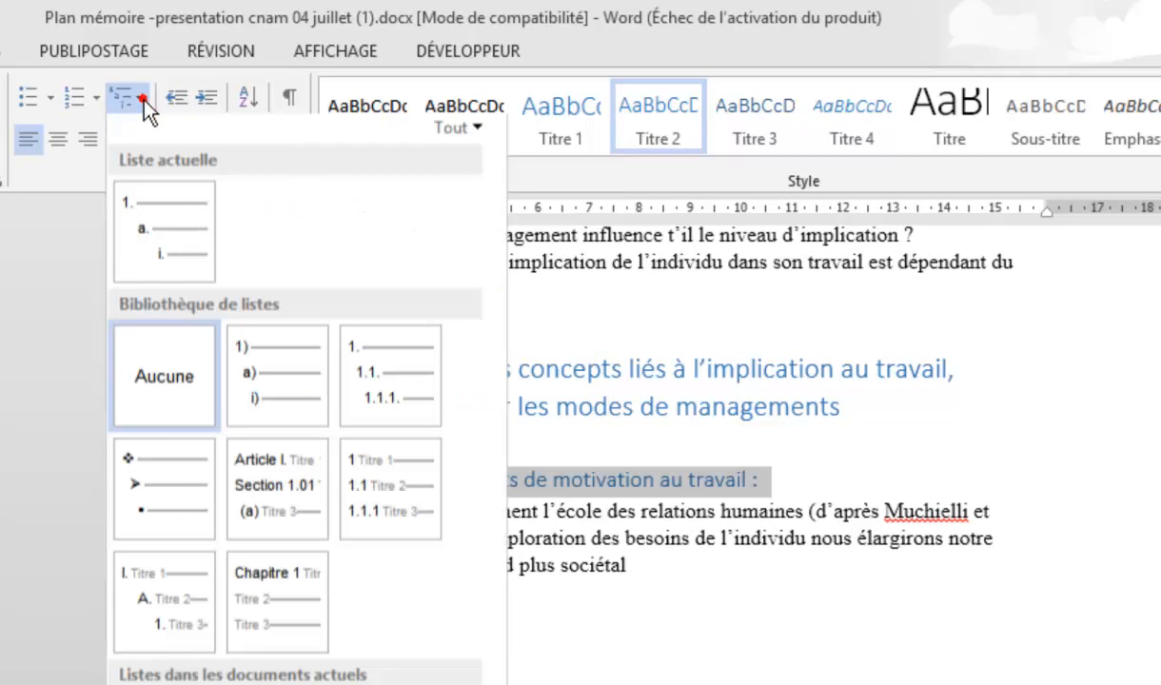
{"action": "mouse_move", "coordinate": [414, 410]}
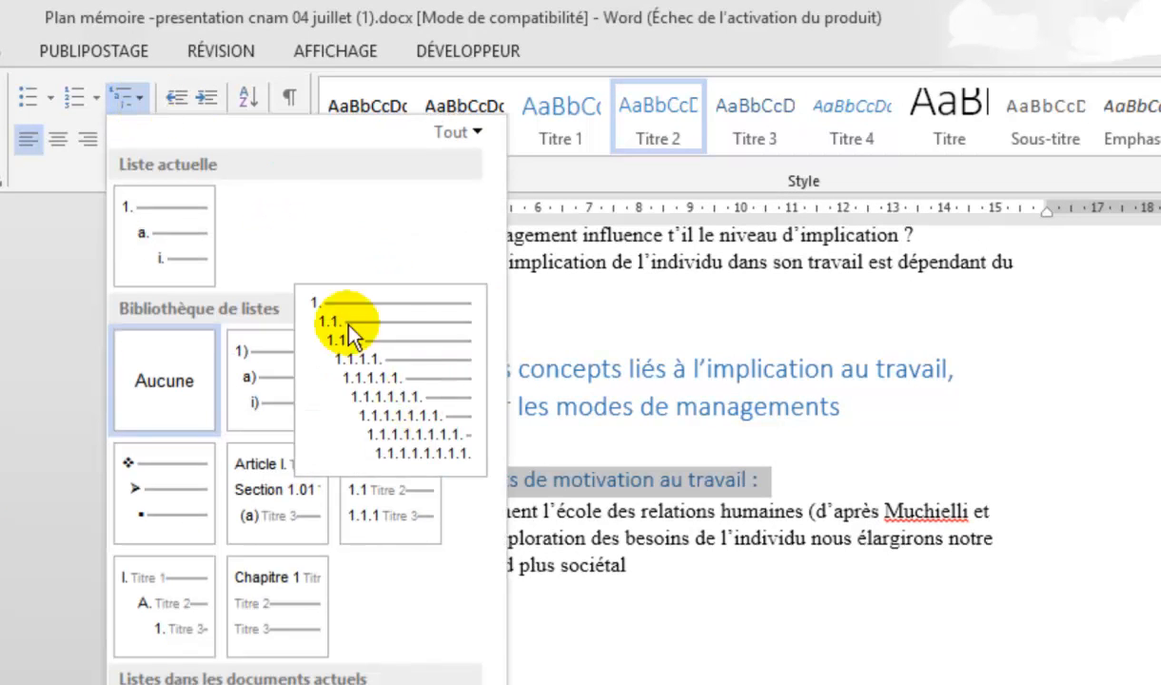
{"action": "left_click", "coordinate": [424, 405]}
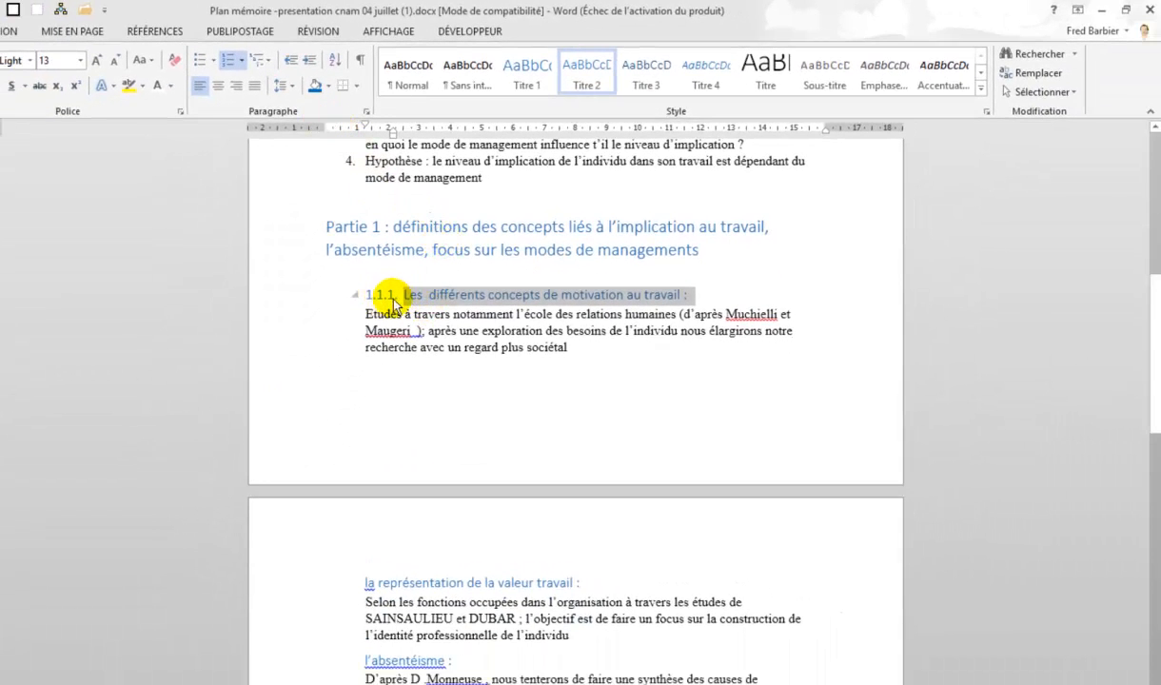
Change that heading's list level to the 1.1. level
{"action": "left_click", "coordinate": [270, 61]}
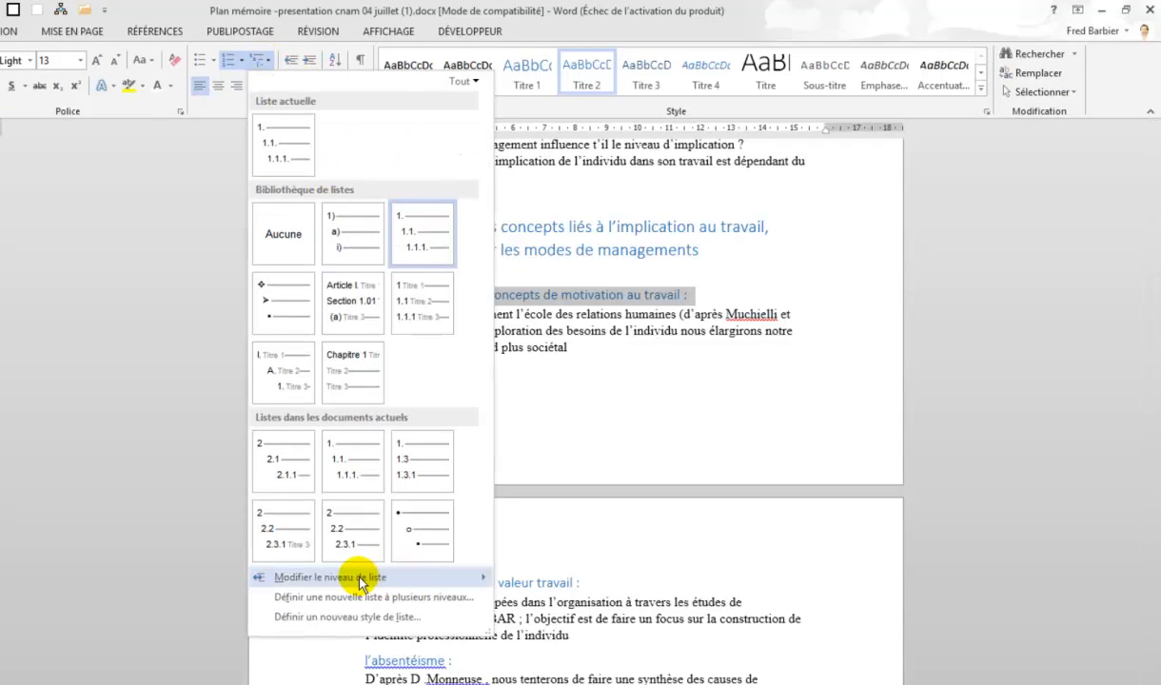
{"action": "mouse_move", "coordinate": [361, 582]}
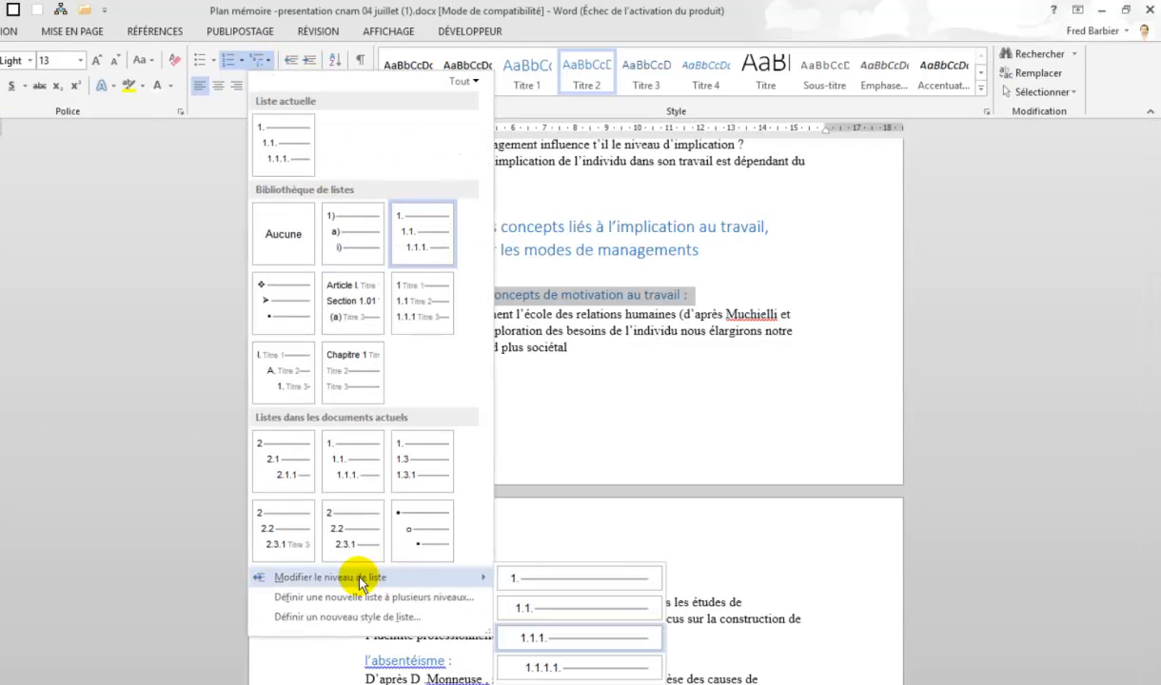
{"action": "left_click", "coordinate": [526, 611]}
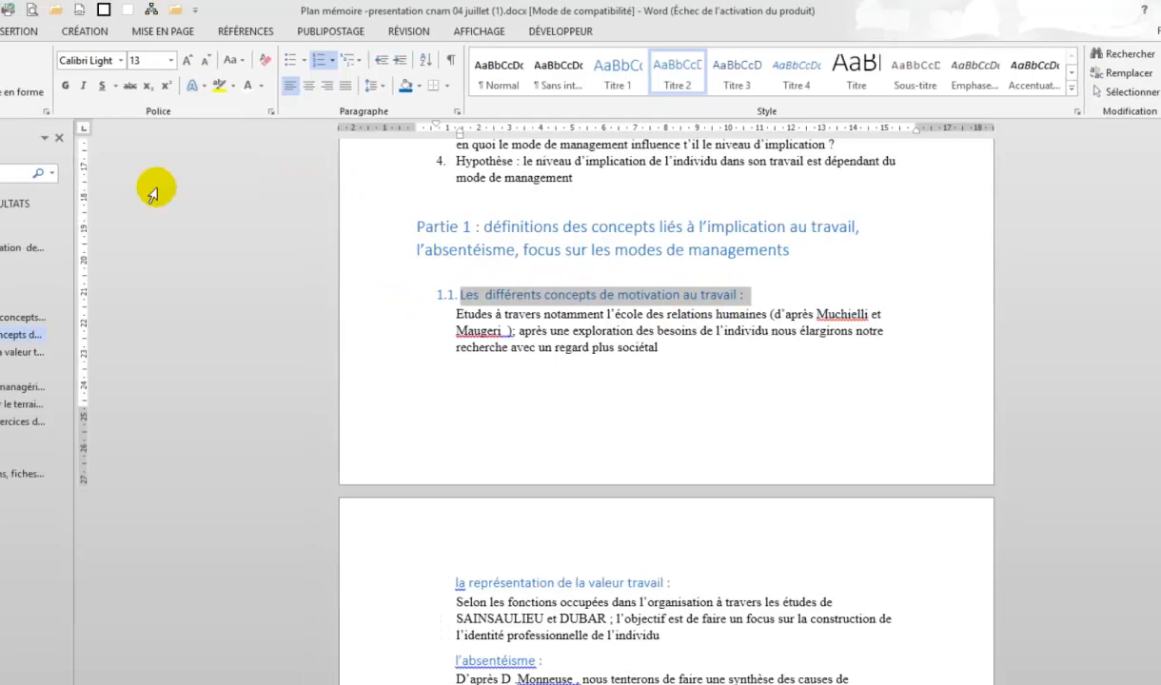
Copy the numbered heading's formatting with Format Painter onto the représentation, absentéisme and approche théorique subheadings
{"action": "left_click", "coordinate": [634, 294]}
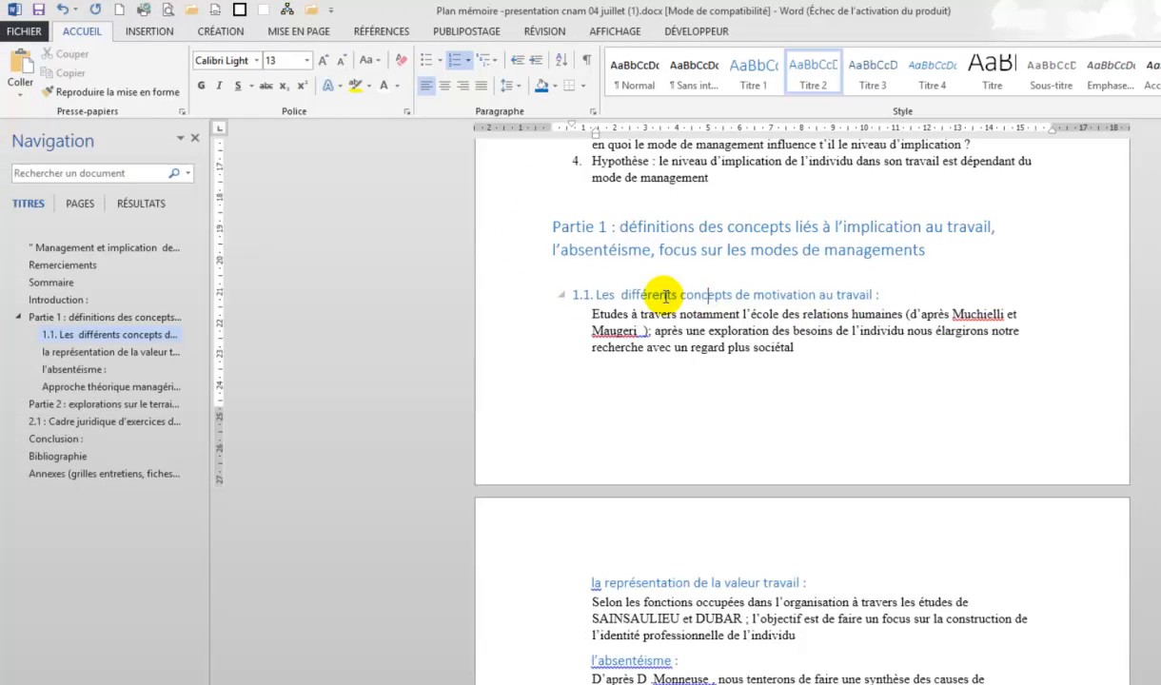
{"action": "left_click", "coordinate": [667, 294]}
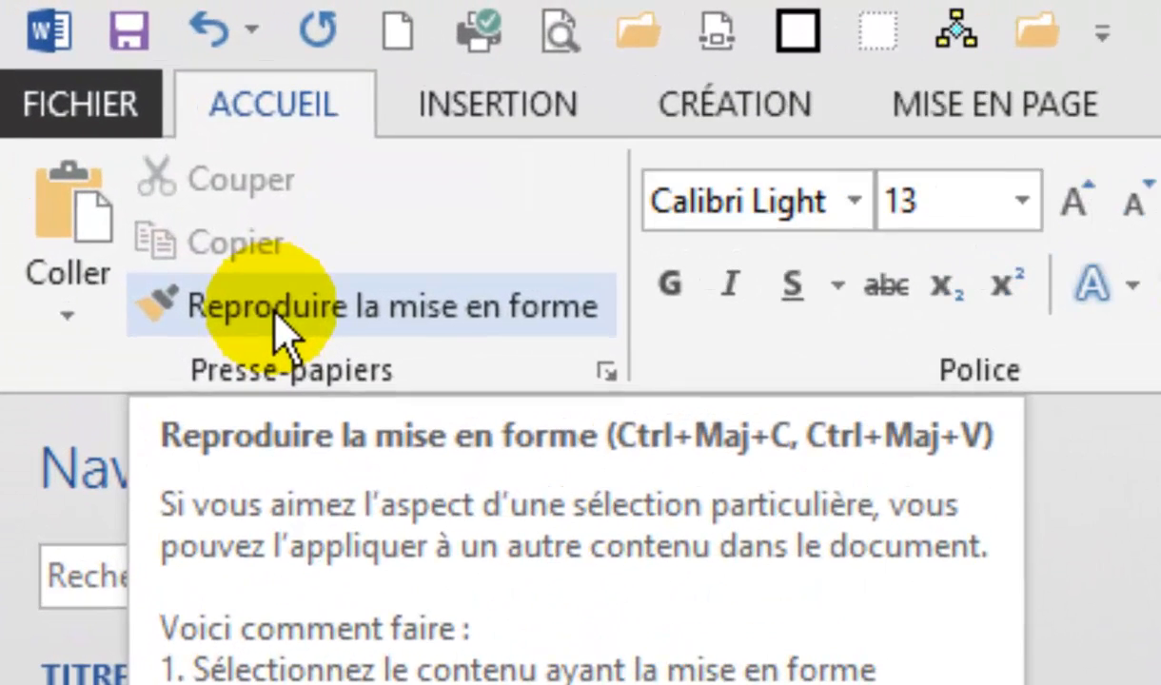
{"action": "left_click", "coordinate": [109, 123]}
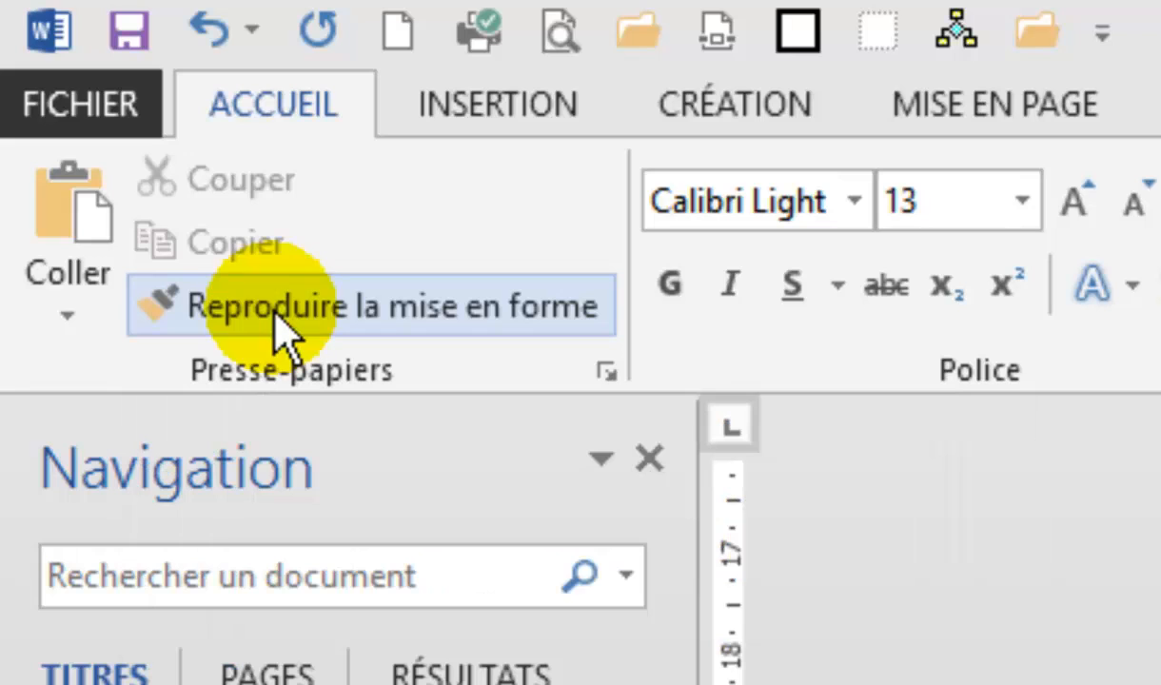
{"action": "double_click", "coordinate": [275, 312]}
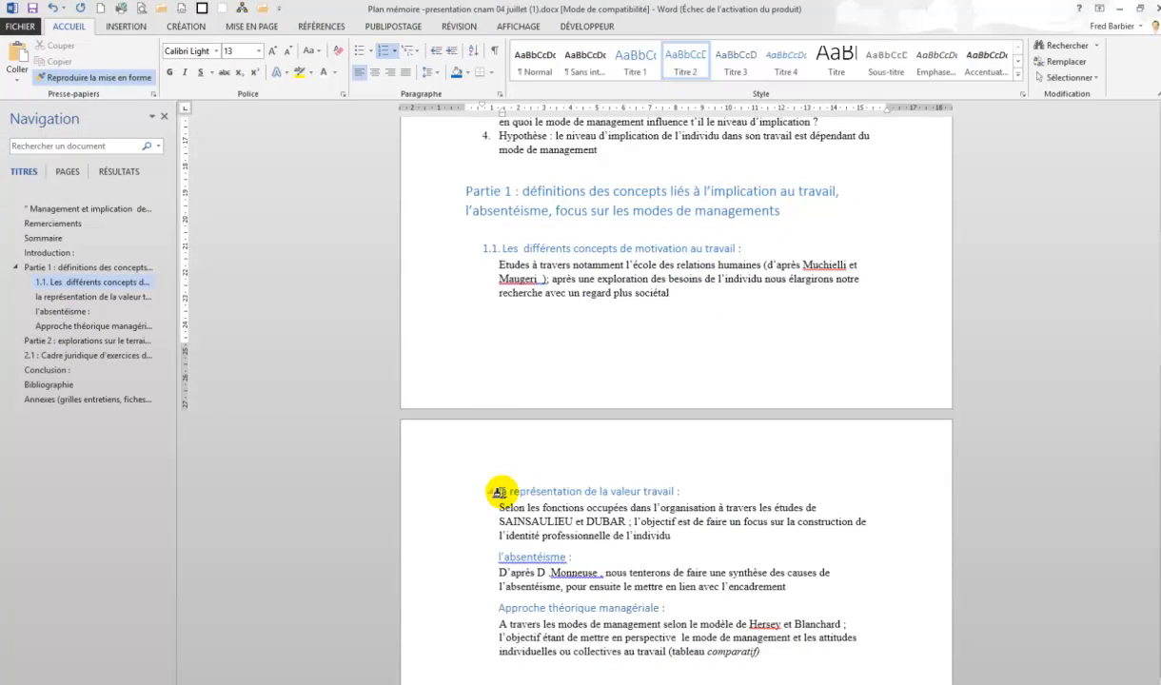
{"action": "left_click", "coordinate": [448, 493]}
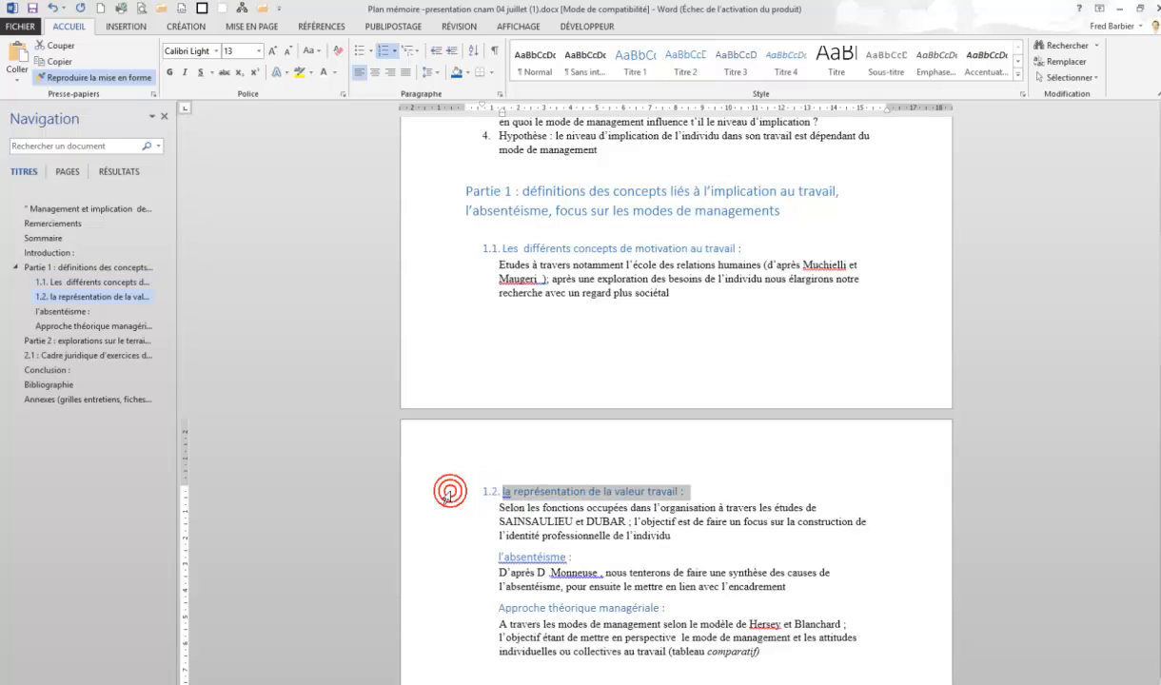
{"action": "left_click", "coordinate": [449, 560]}
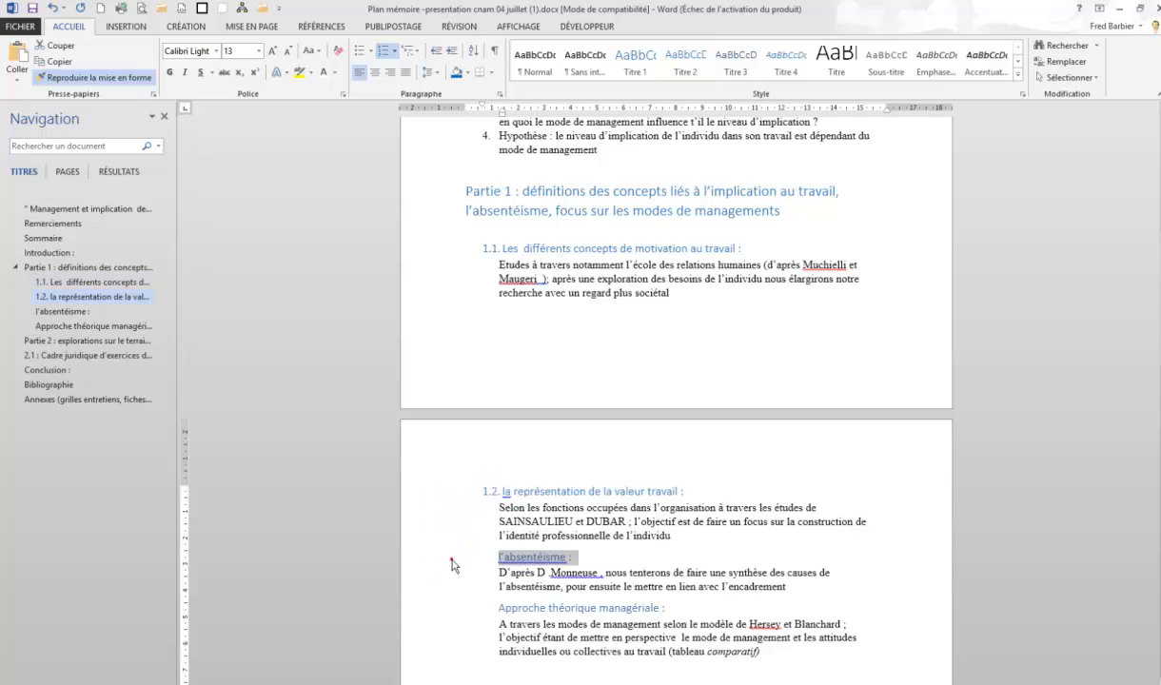
{"action": "left_click", "coordinate": [455, 610]}
{"action": "scroll", "coordinate": [678, 552], "scroll_direction": "down", "scroll_amount": 5}
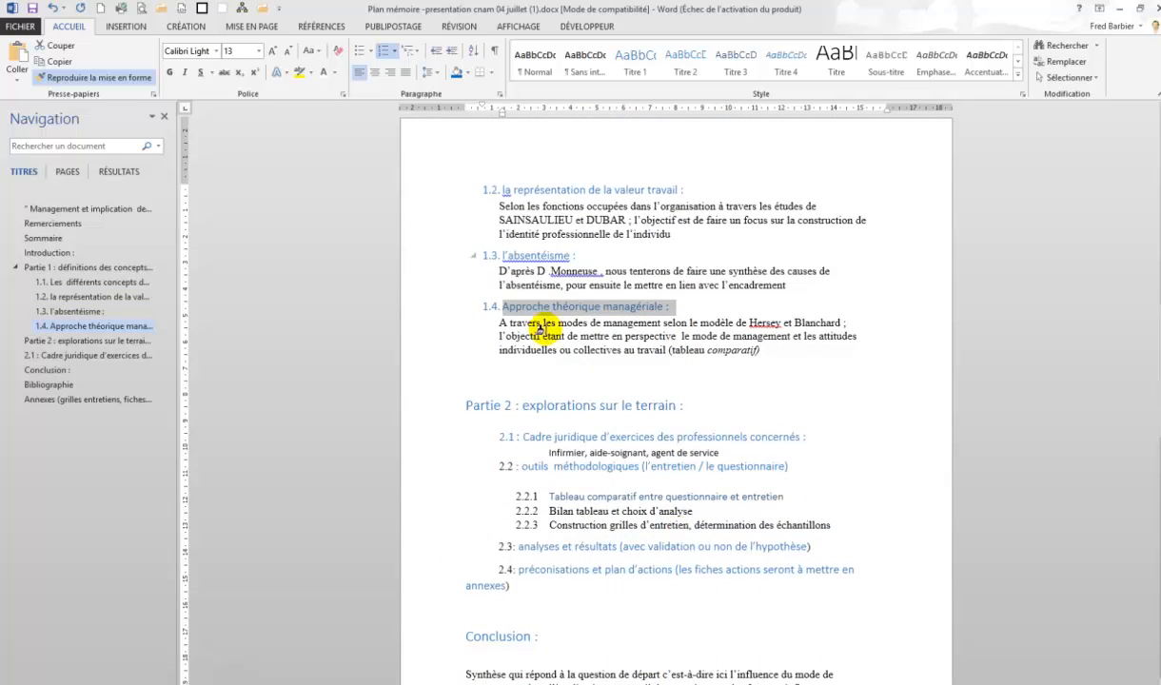
{"action": "left_click", "coordinate": [76, 82]}
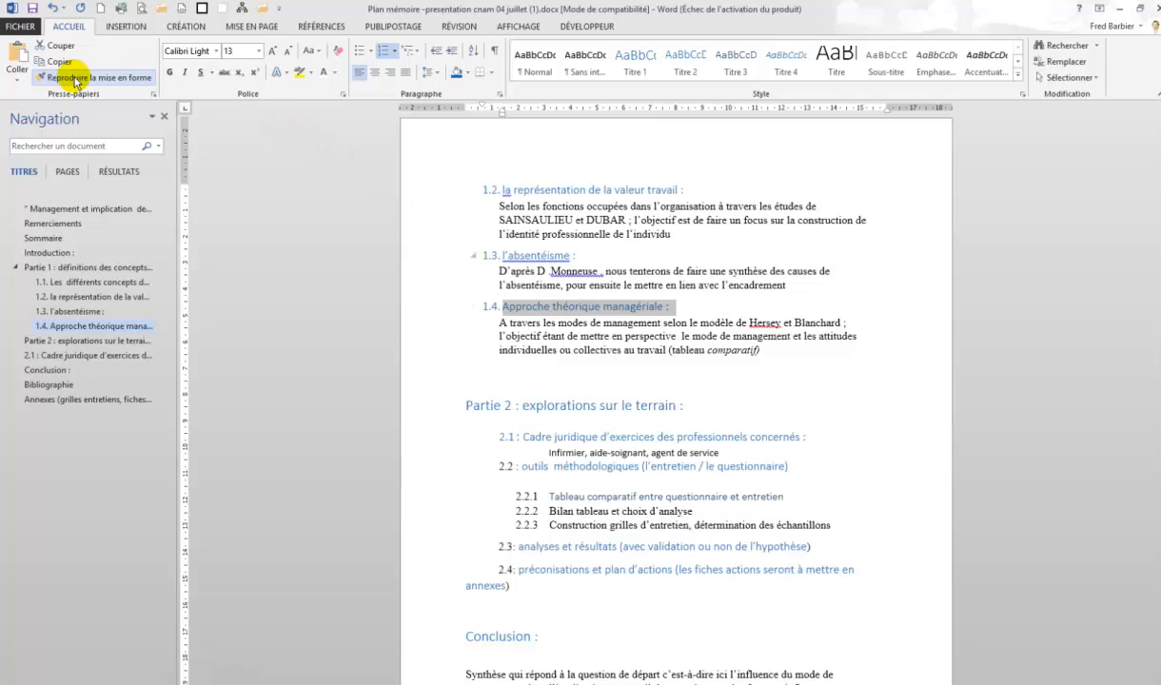
{"action": "left_click", "coordinate": [74, 78]}
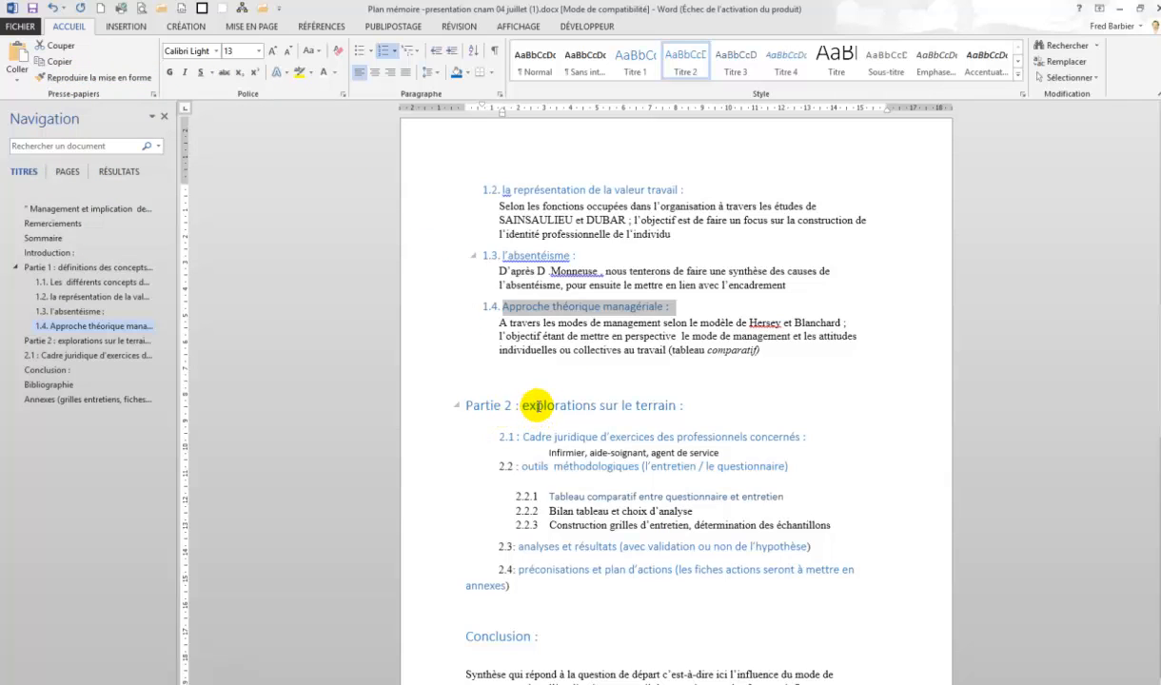
Copy the 1.4 heading's formatting onto the Partie 2 subheadings Cadre juridique, outils méthodologiques, analyses et résultats and préconisations
{"action": "left_click", "coordinate": [537, 406]}
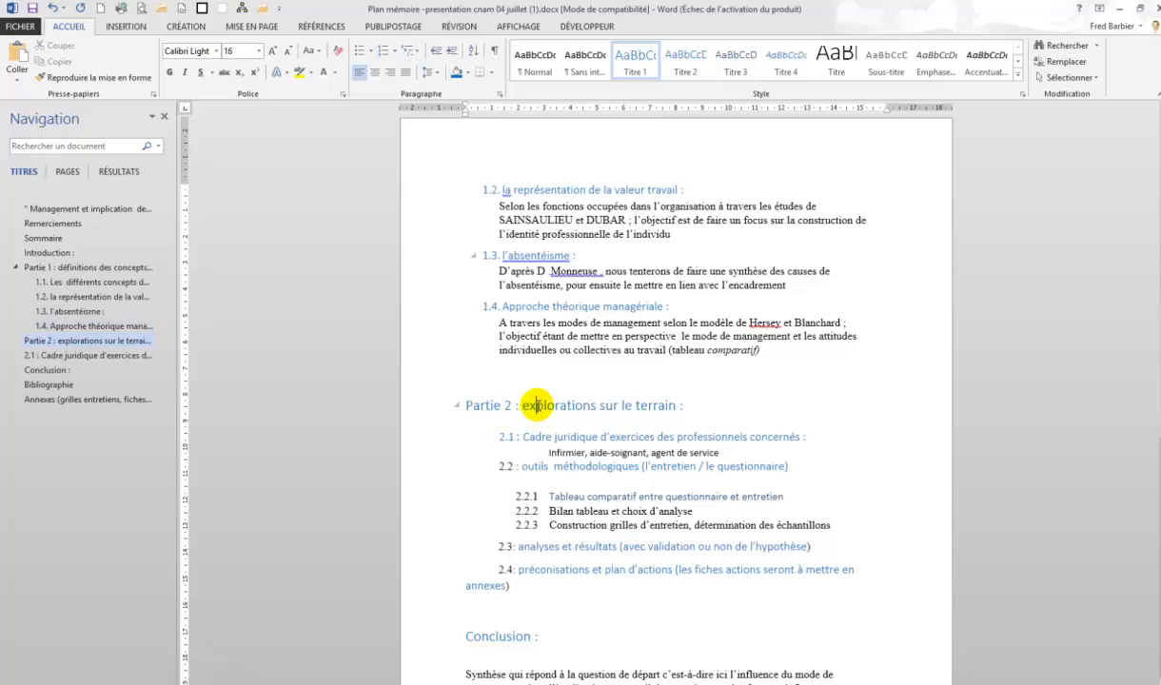
{"action": "left_click", "coordinate": [507, 438]}
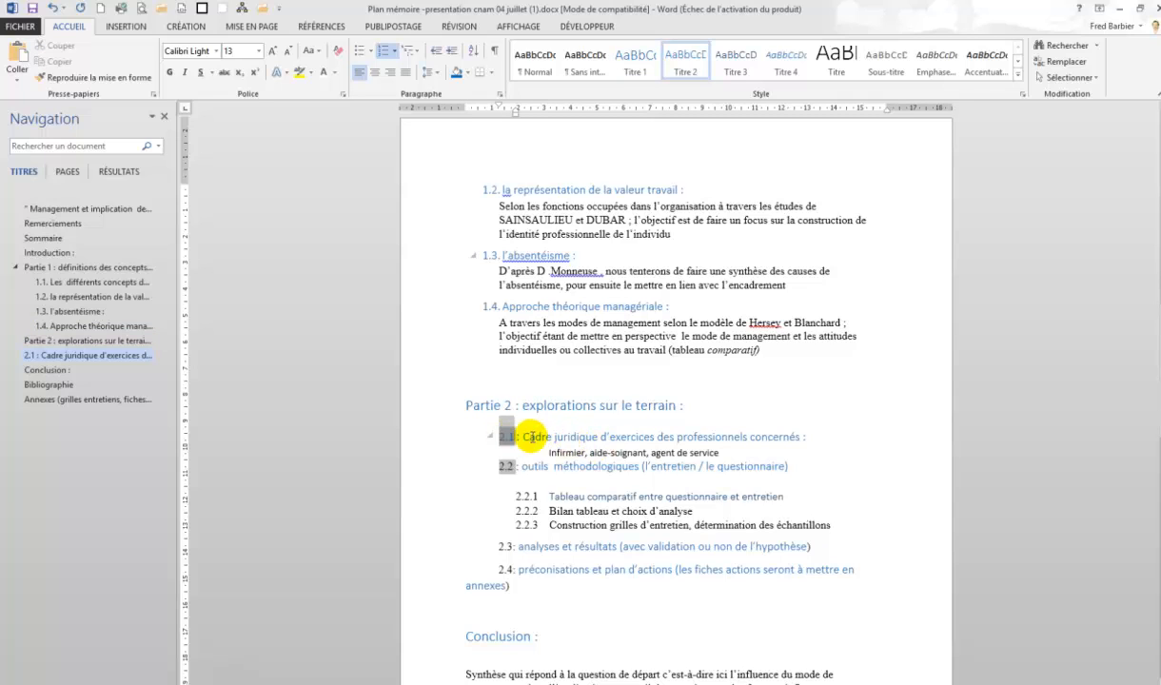
{"action": "left_click", "coordinate": [515, 547]}
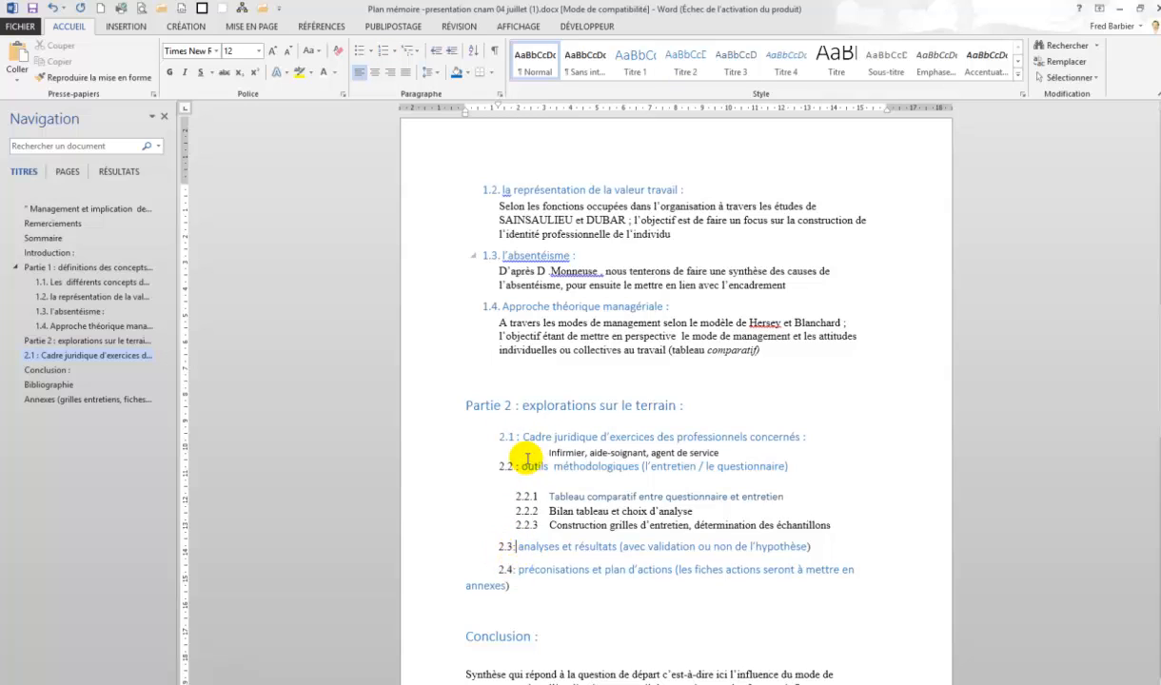
{"action": "left_click", "coordinate": [510, 437]}
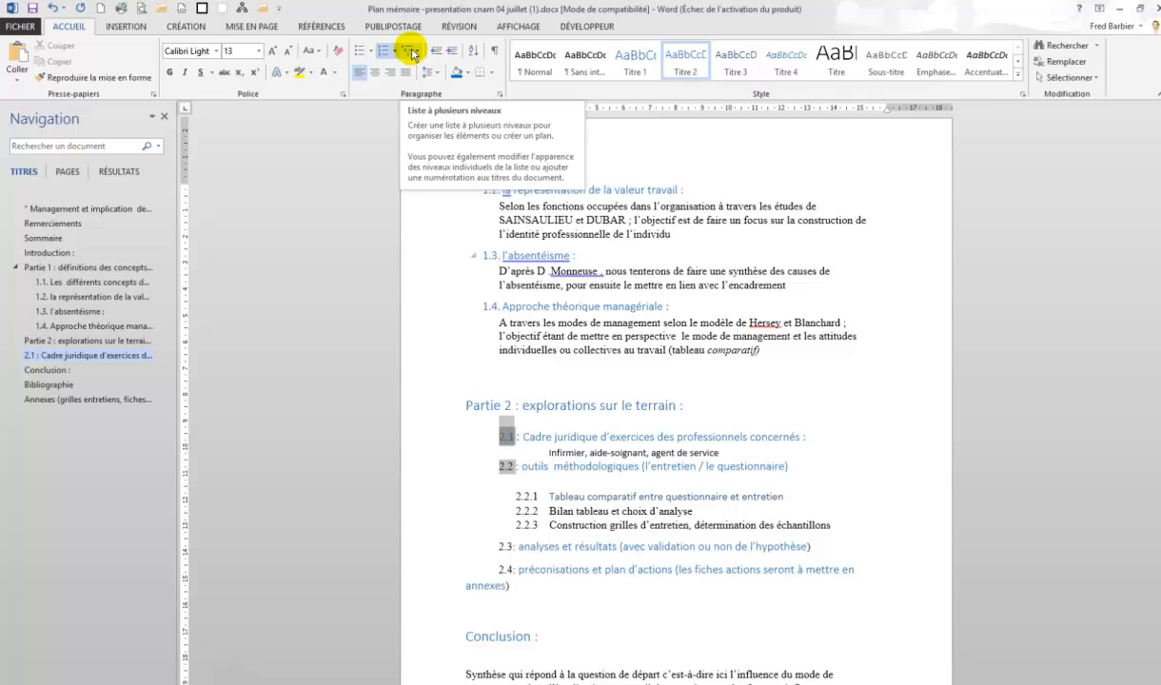
{"action": "left_click", "coordinate": [407, 304]}
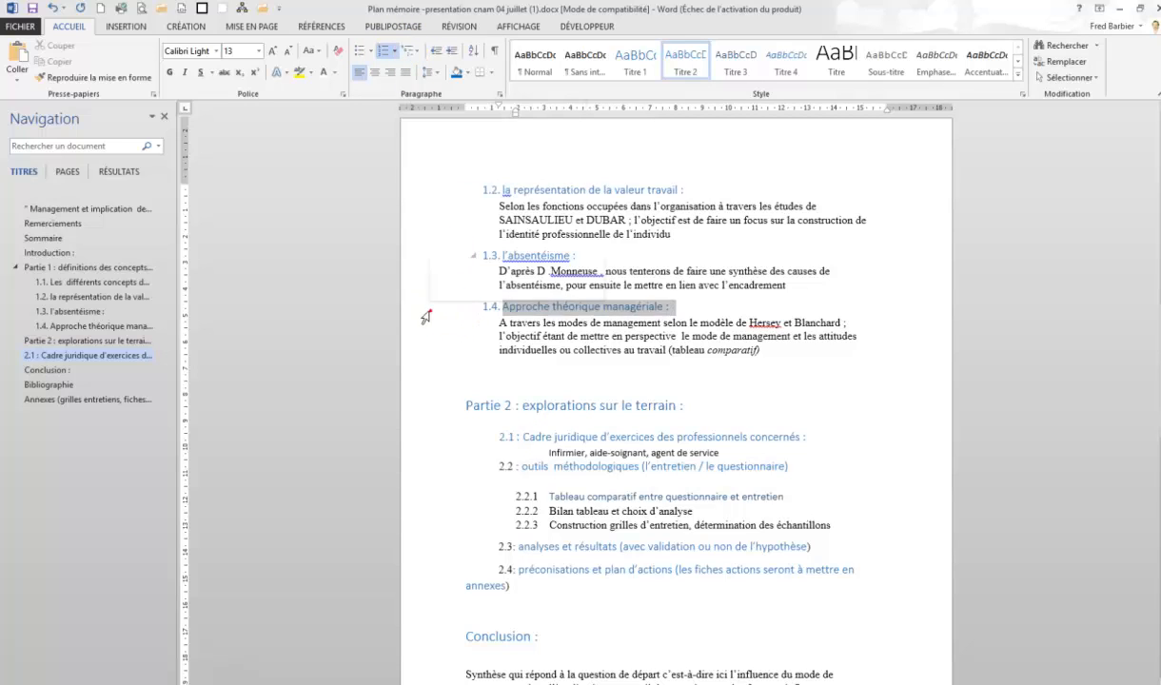
{"action": "left_click", "coordinate": [69, 82]}
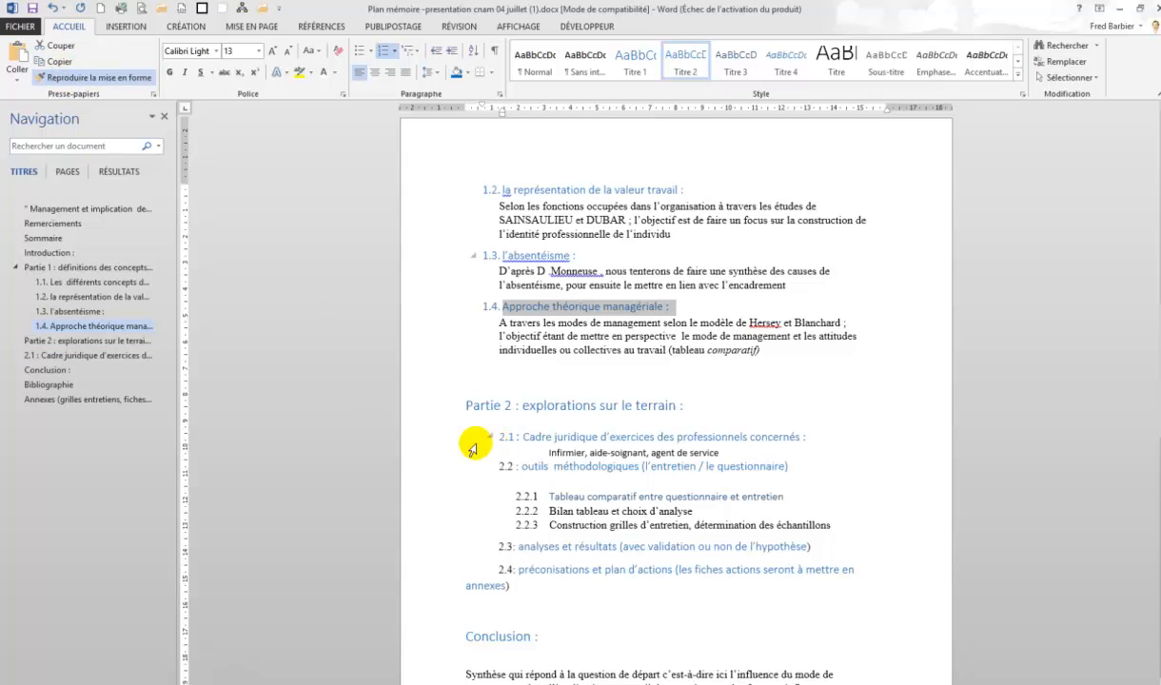
{"action": "left_click", "coordinate": [428, 439]}
{"action": "left_click", "coordinate": [437, 460]}
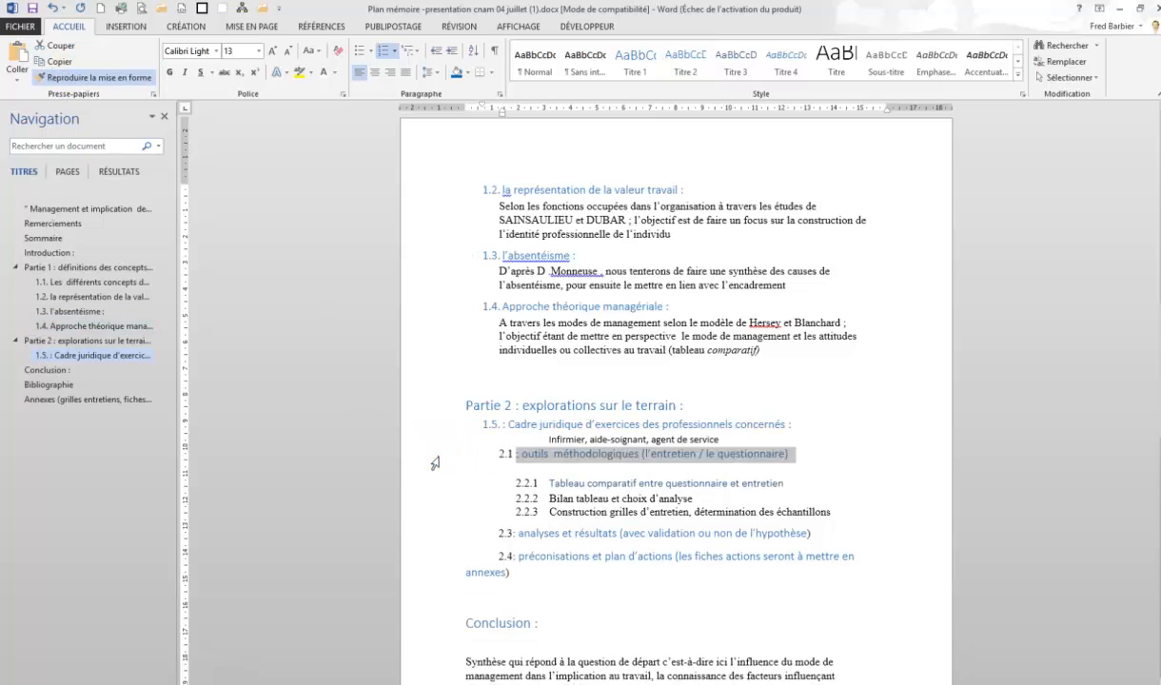
{"action": "left_click", "coordinate": [436, 541]}
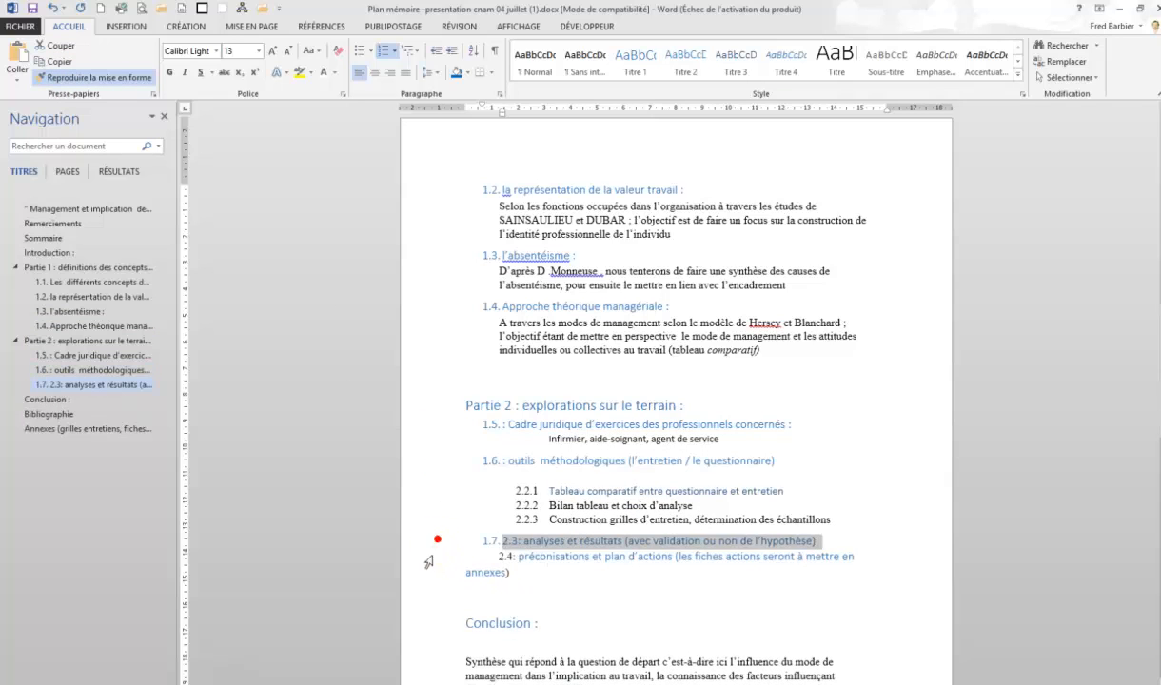
{"action": "left_click", "coordinate": [424, 556]}
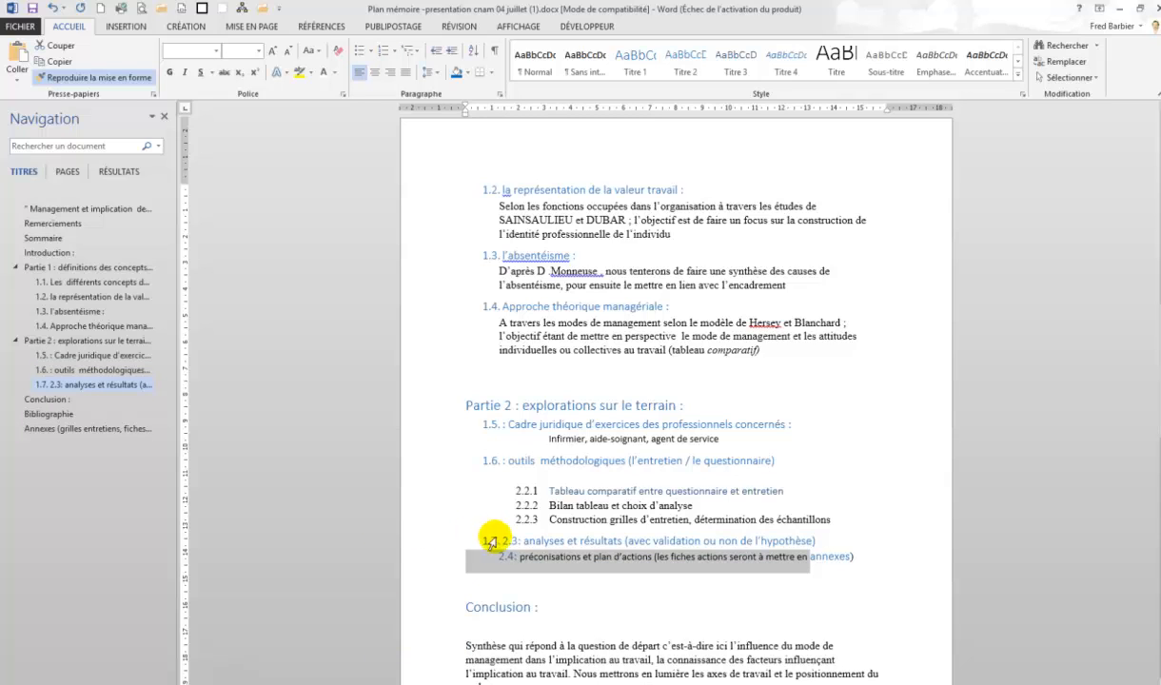
{"action": "left_click", "coordinate": [93, 77]}
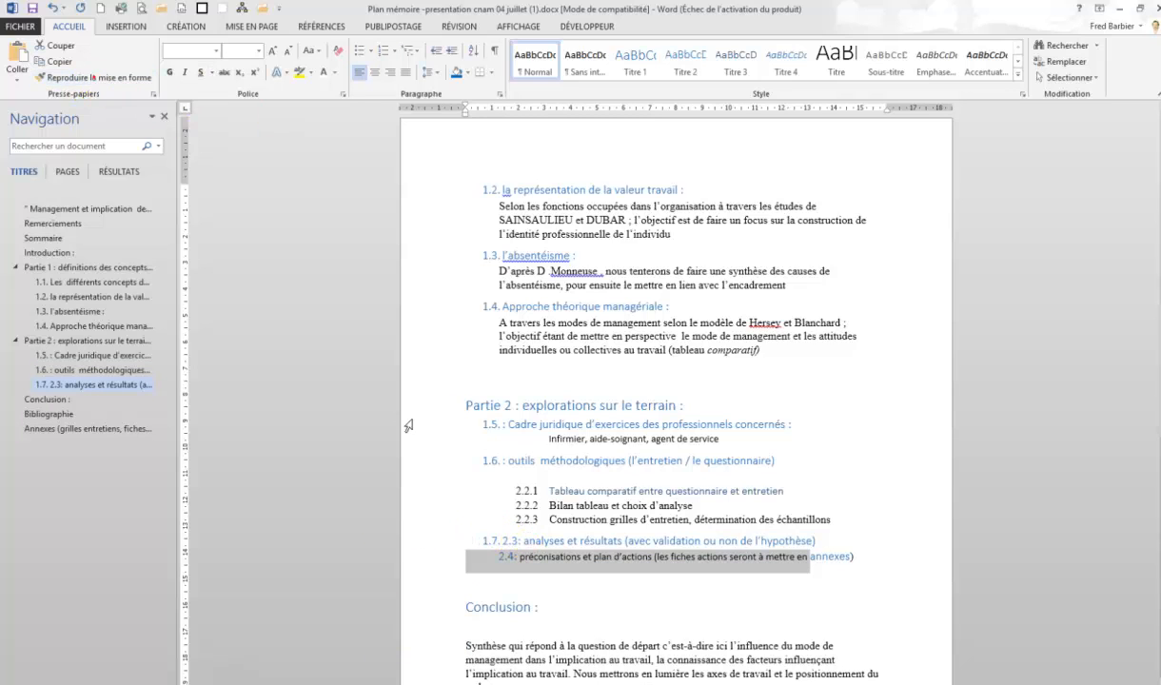
Delete the leftover manual numbering characters from the analyses, préconisations and outils méthodologiques headings of Partie 2
{"action": "left_click", "coordinate": [523, 541]}
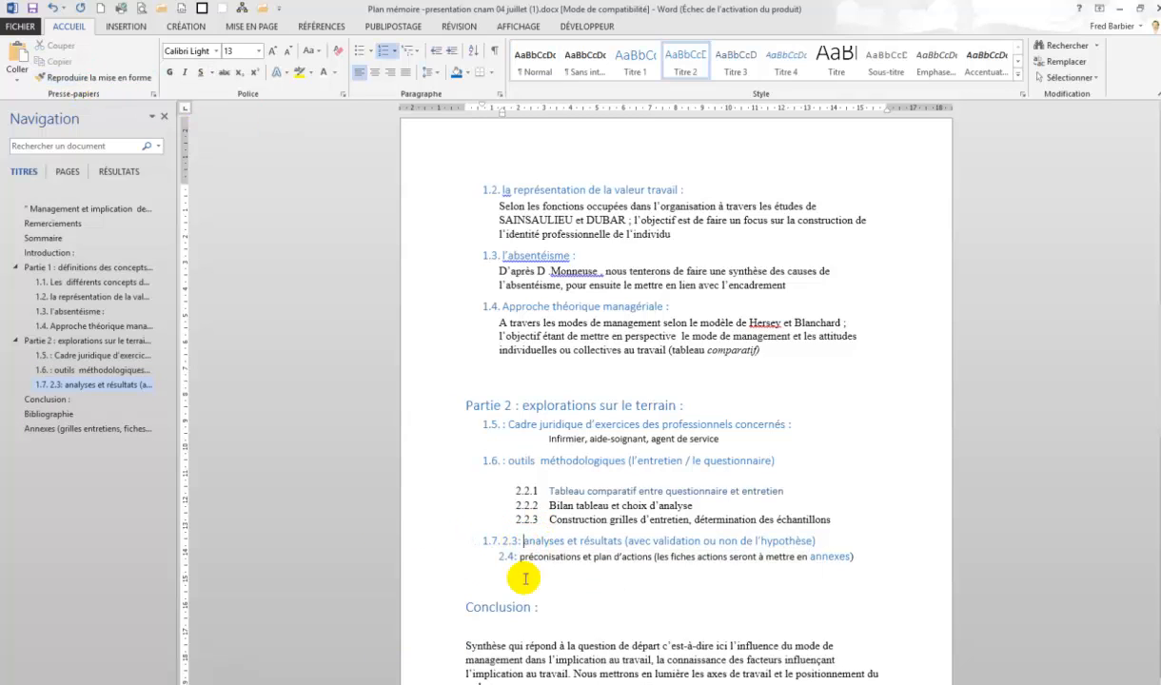
{"action": "key", "text": "BackSpace"}
{"action": "key", "text": "BackSpace"}
{"action": "key", "text": "BackSpace"}
{"action": "key", "text": "BackSpace"}
{"action": "key", "text": "BackSpace"}
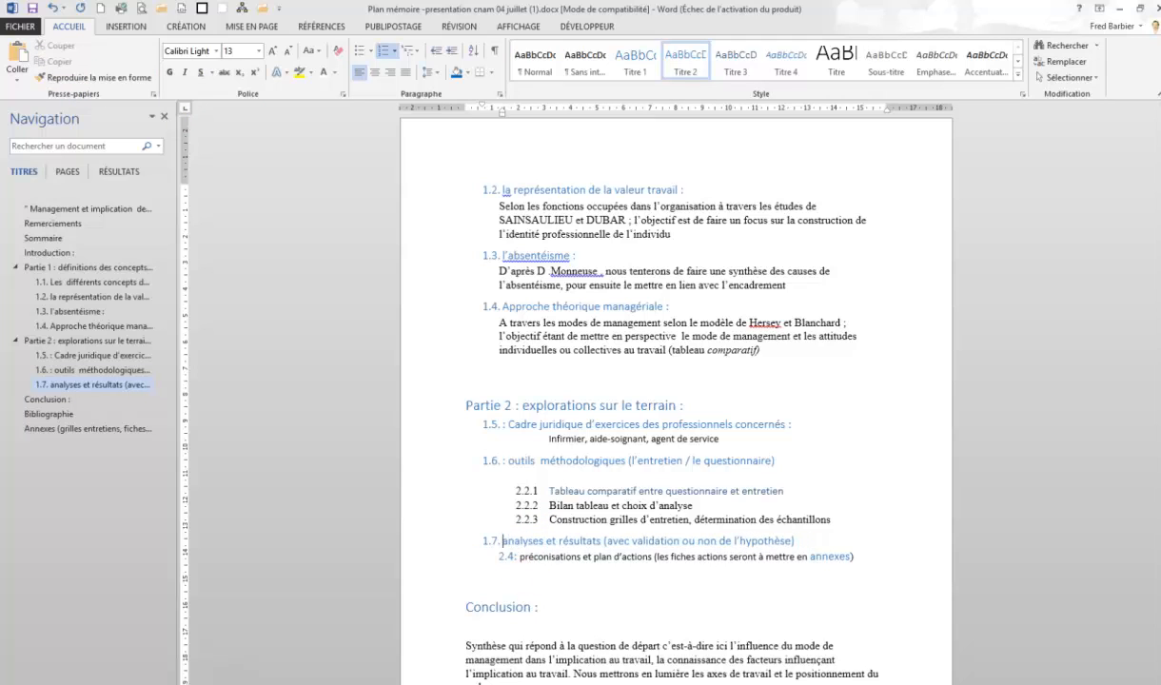
{"action": "left_click", "coordinate": [518, 557]}
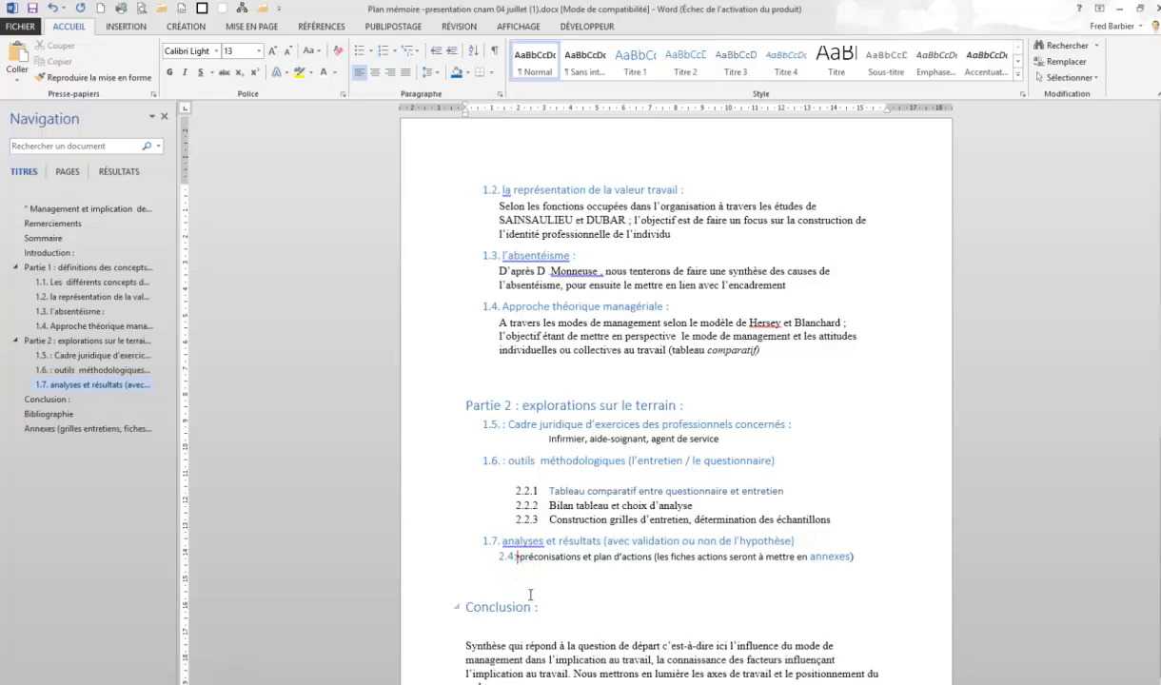
{"action": "key", "text": "BackSpace"}
{"action": "left_click", "coordinate": [509, 460]}
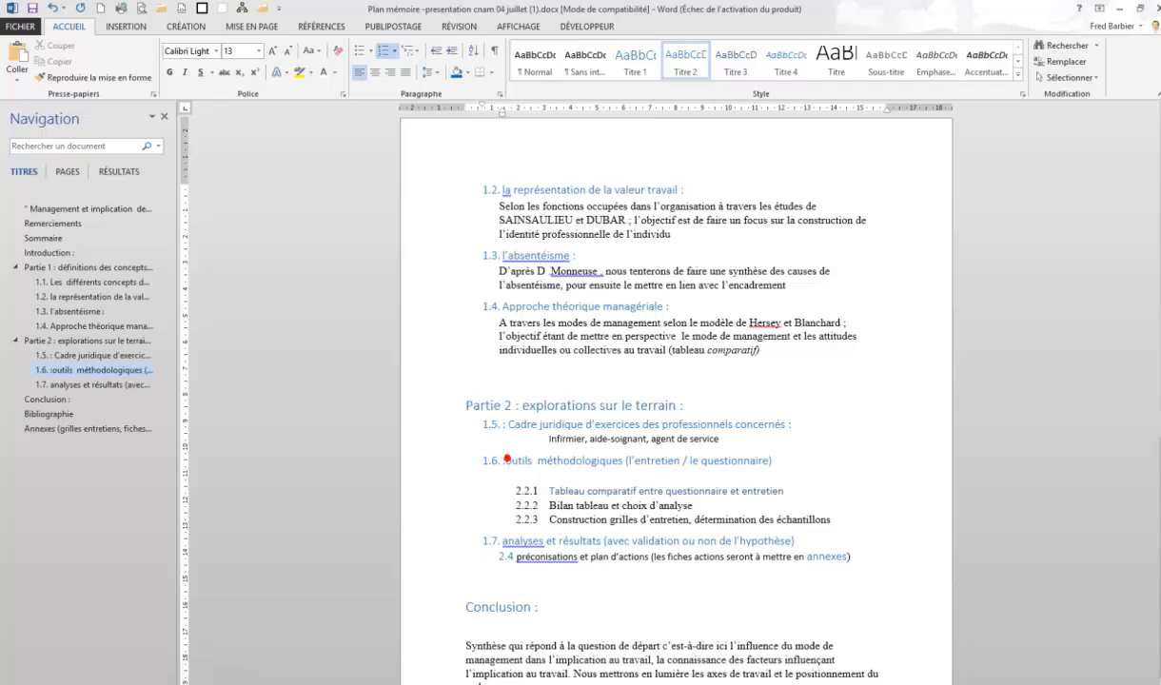
{"action": "key", "text": "BackSpace"}
{"action": "key", "text": "BackSpace"}
{"action": "left_click", "coordinate": [507, 424]}
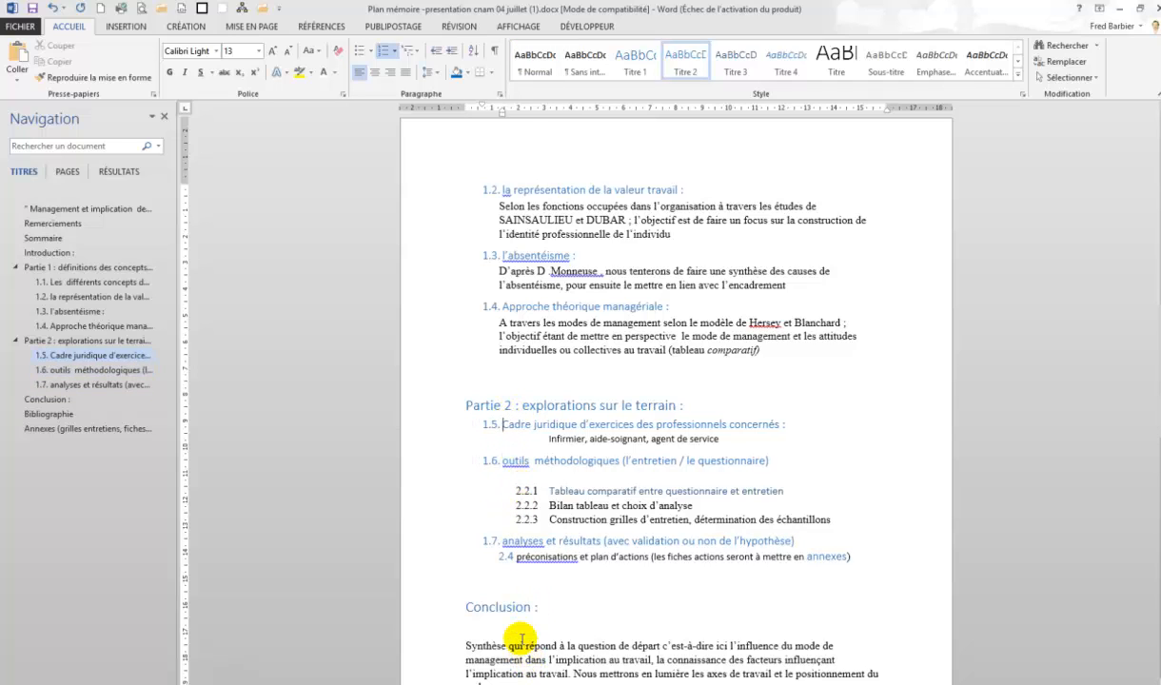
Define a new list style starting at 2 for the Cadre juridique heading of Partie 2
{"action": "left_click", "coordinate": [433, 427]}
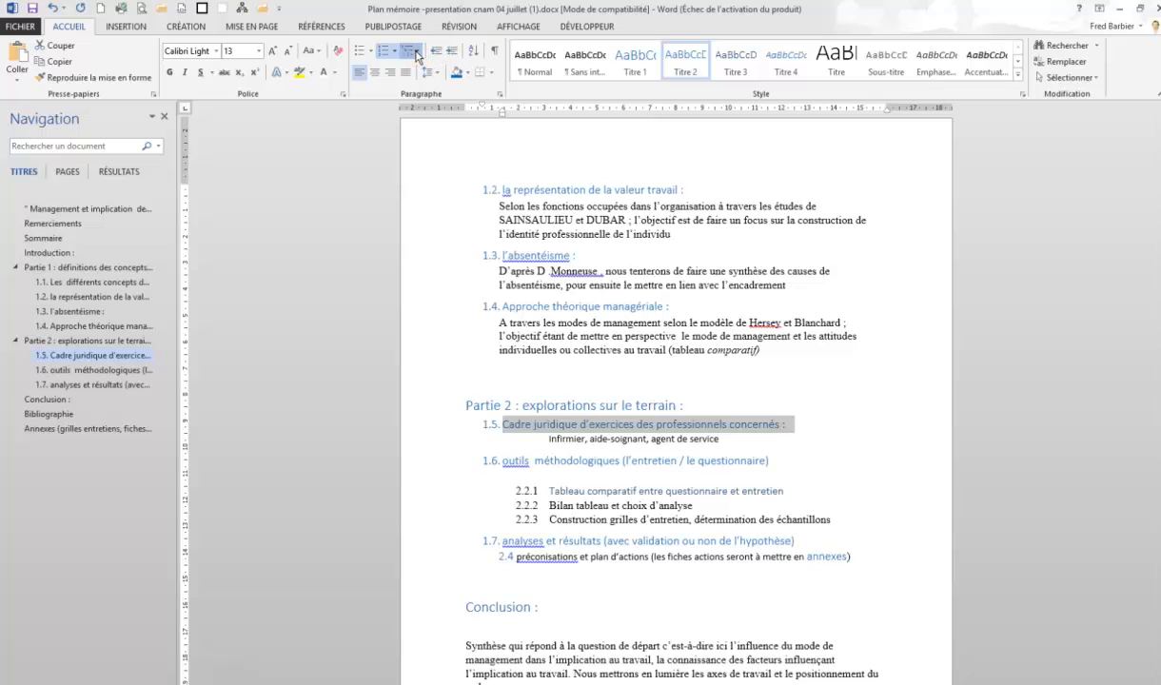
{"action": "left_click", "coordinate": [415, 55]}
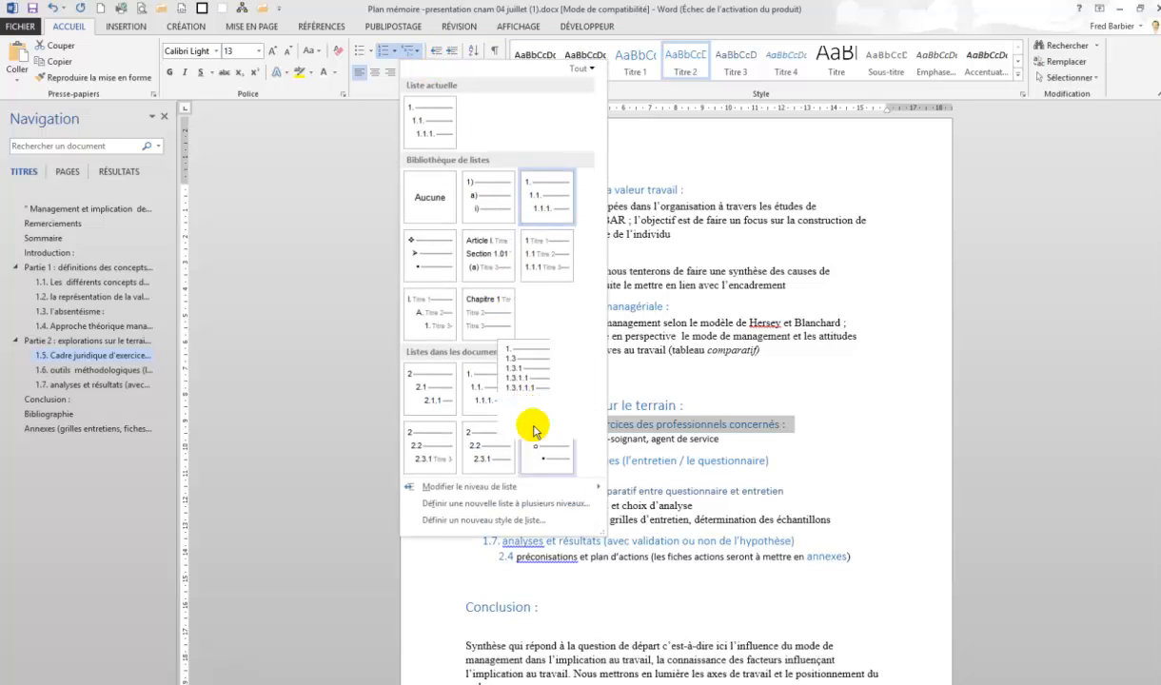
{"action": "left_click", "coordinate": [521, 528]}
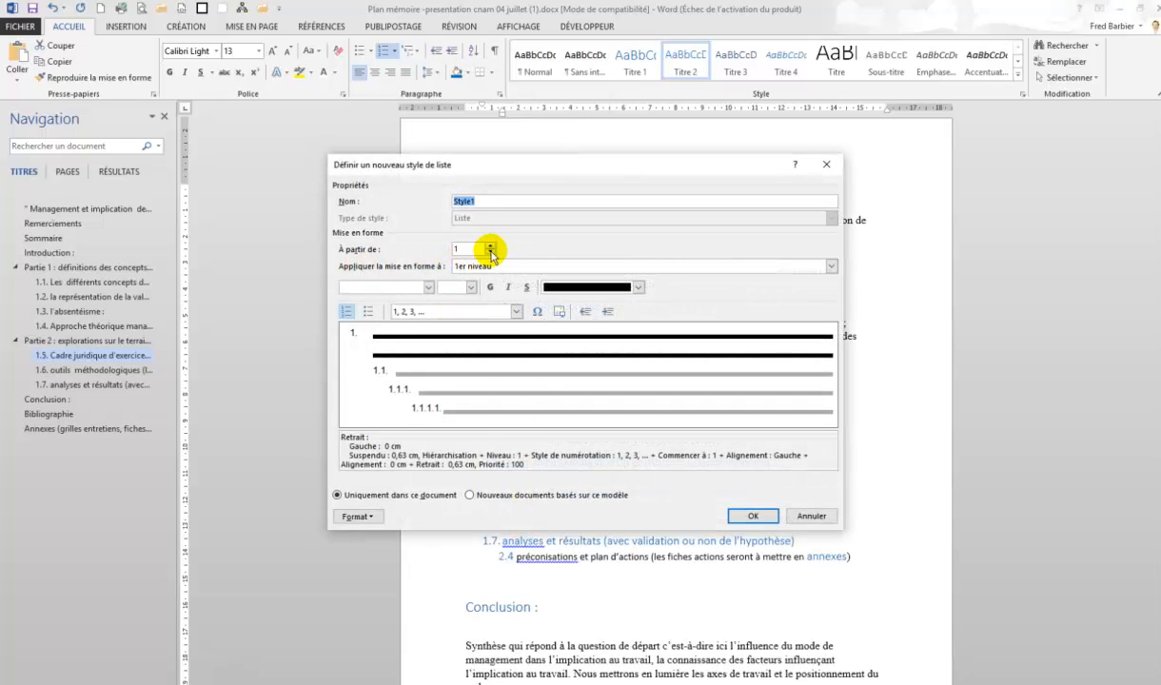
{"action": "left_click", "coordinate": [491, 246]}
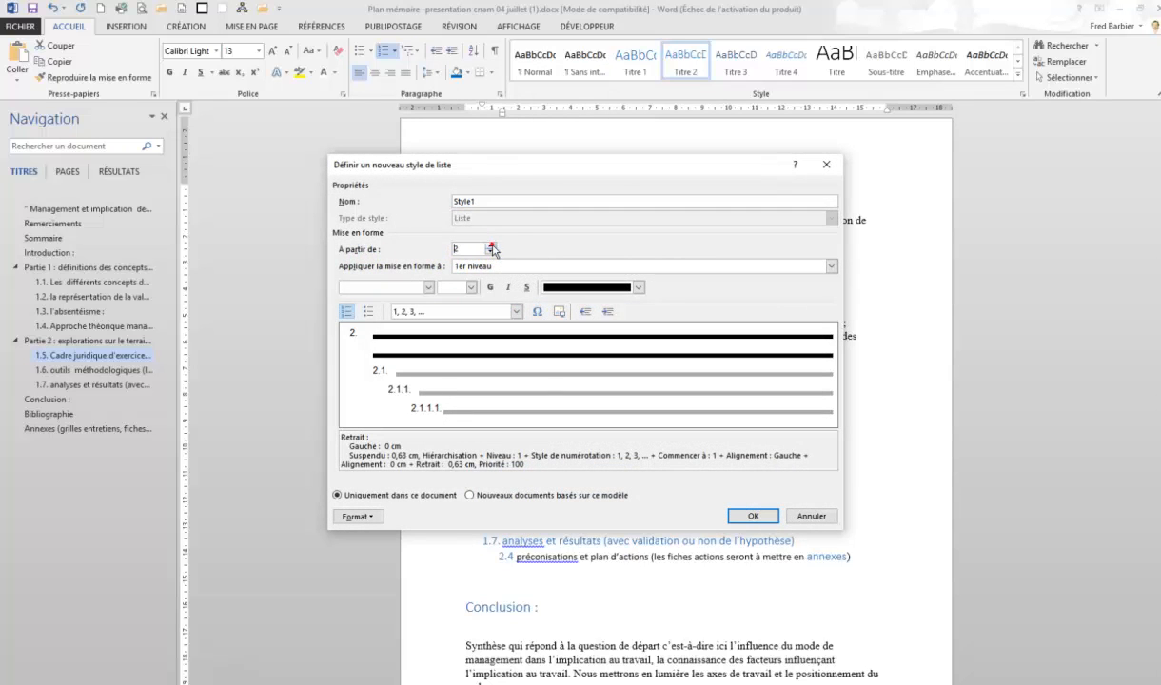
{"action": "left_click", "coordinate": [751, 516]}
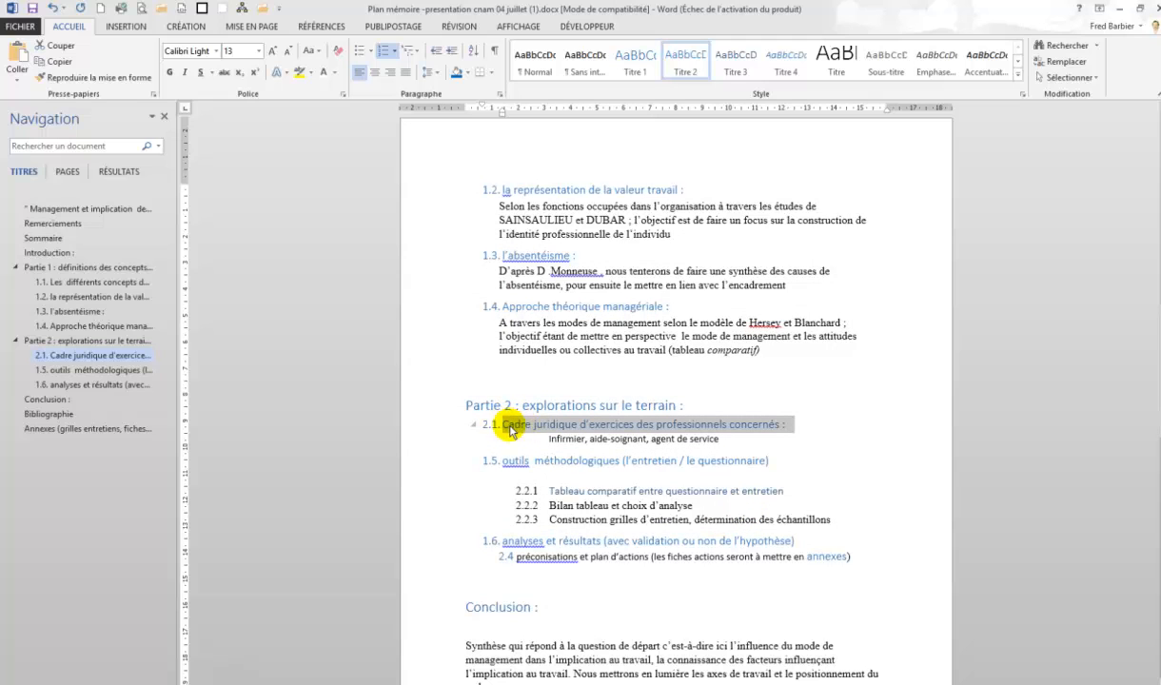
Copy the 2.1 heading's formatting with Format Painter onto the outils méthodologiques, analyses et résultats and préconisations headings
{"action": "left_click", "coordinate": [116, 79]}
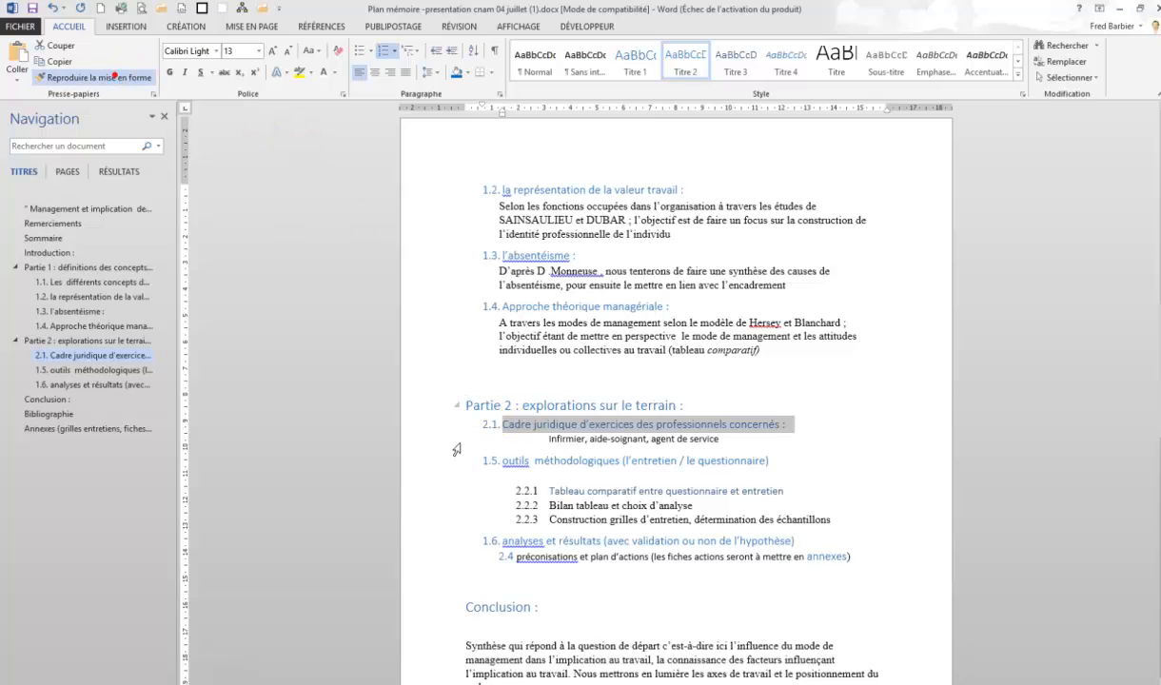
{"action": "left_click", "coordinate": [430, 466]}
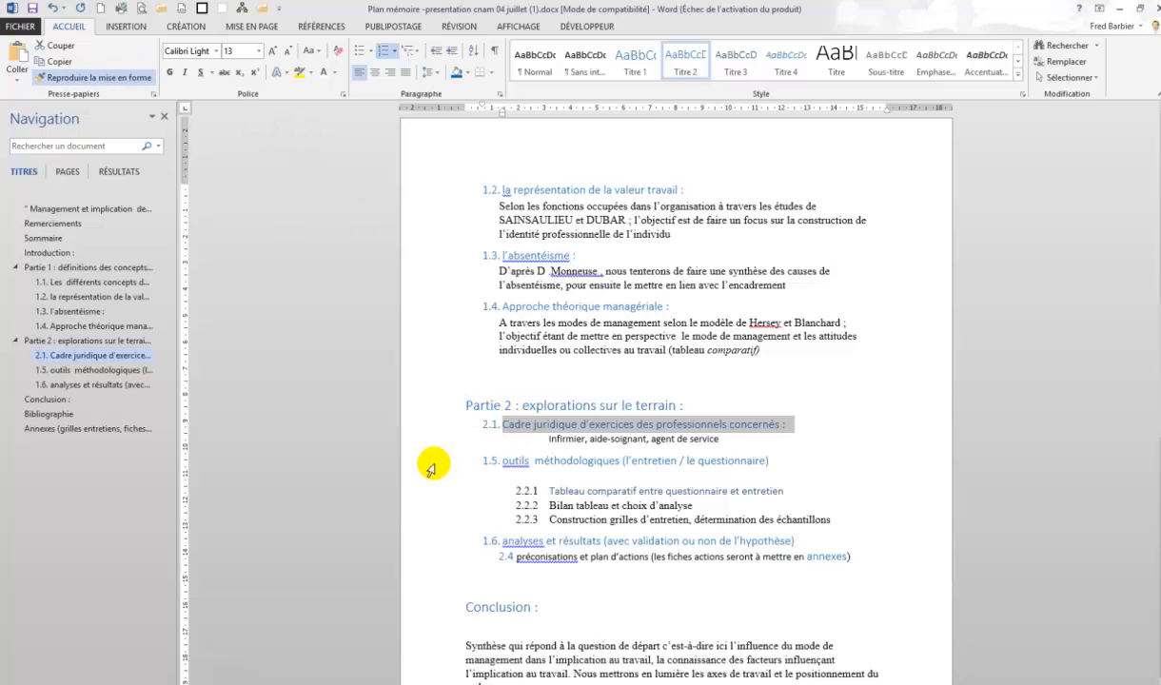
{"action": "left_click", "coordinate": [433, 540]}
{"action": "left_click", "coordinate": [424, 556]}
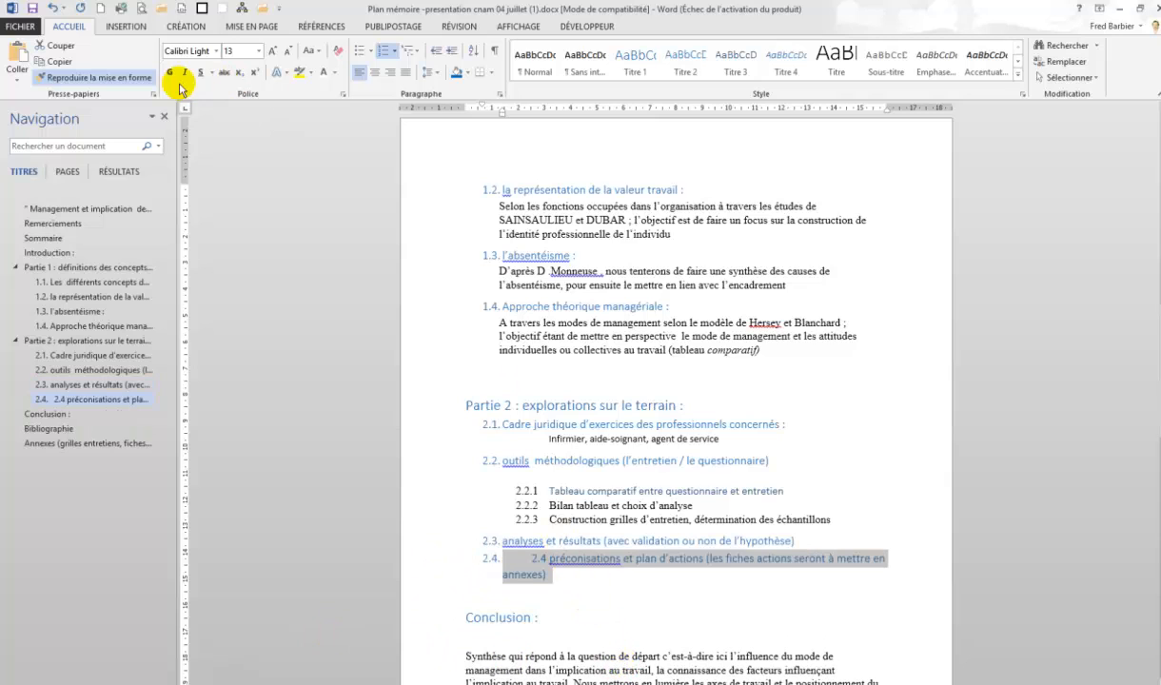
{"action": "left_click", "coordinate": [105, 78]}
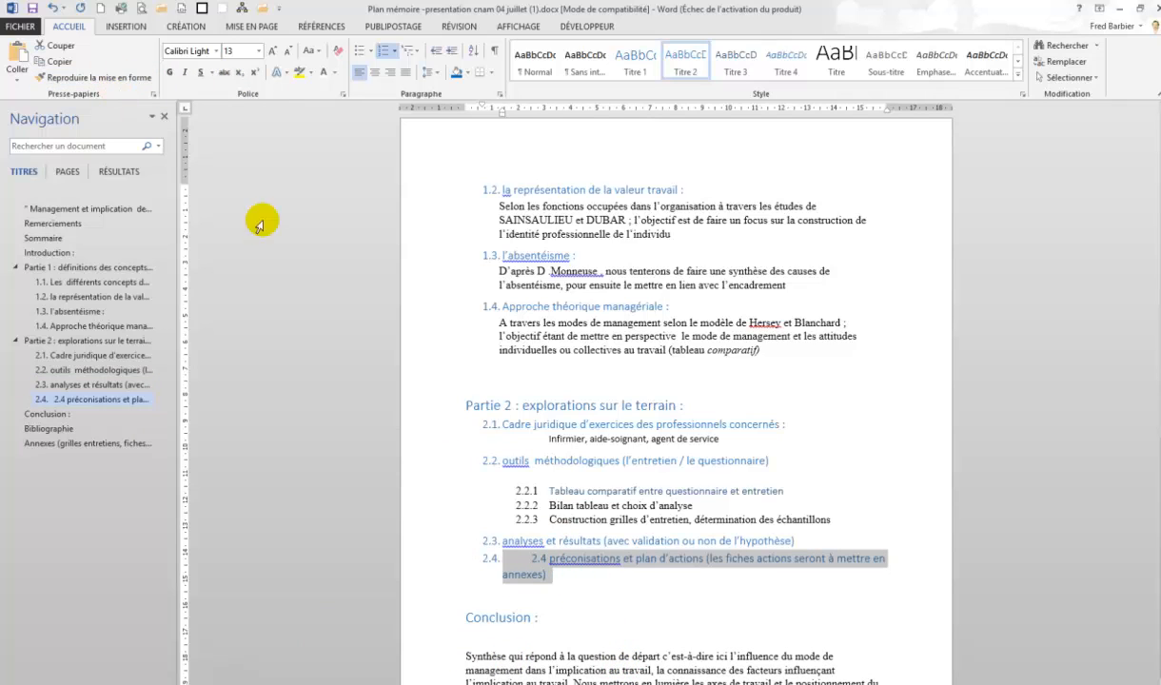
Delete the leftover manual 2.4 text before préconisations in the last Partie 2 heading
{"action": "left_click", "coordinate": [551, 560]}
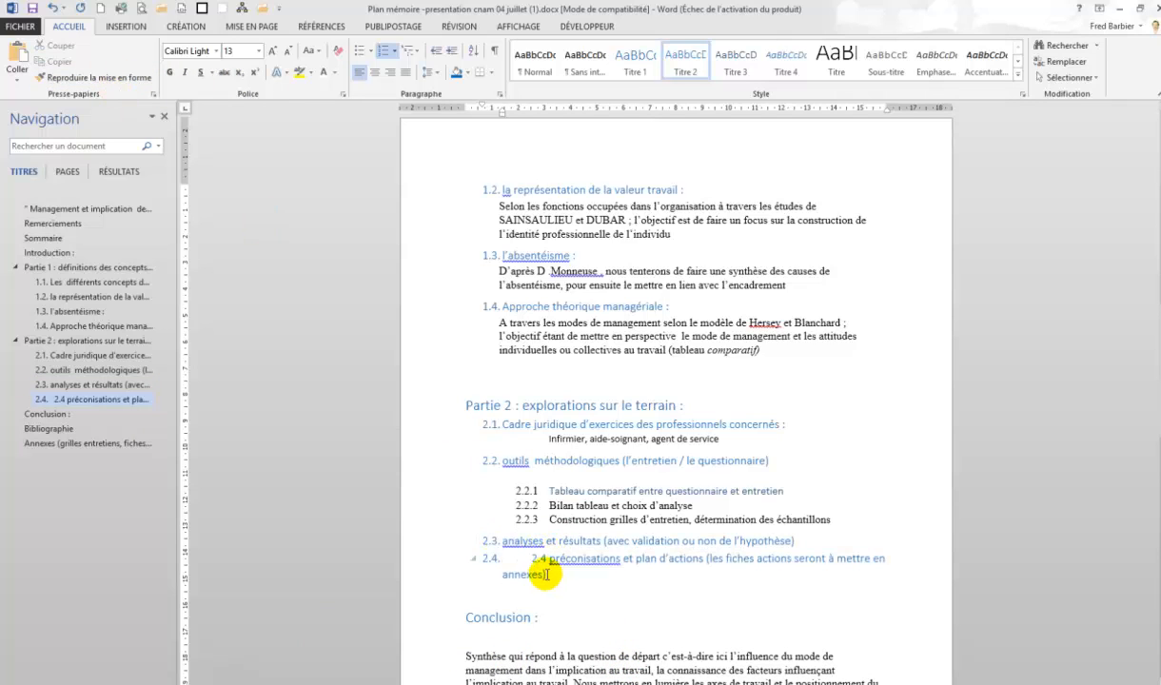
{"action": "key", "text": "BackSpace"}
{"action": "key", "text": "BackSpace"}
{"action": "key", "text": "BackSpace"}
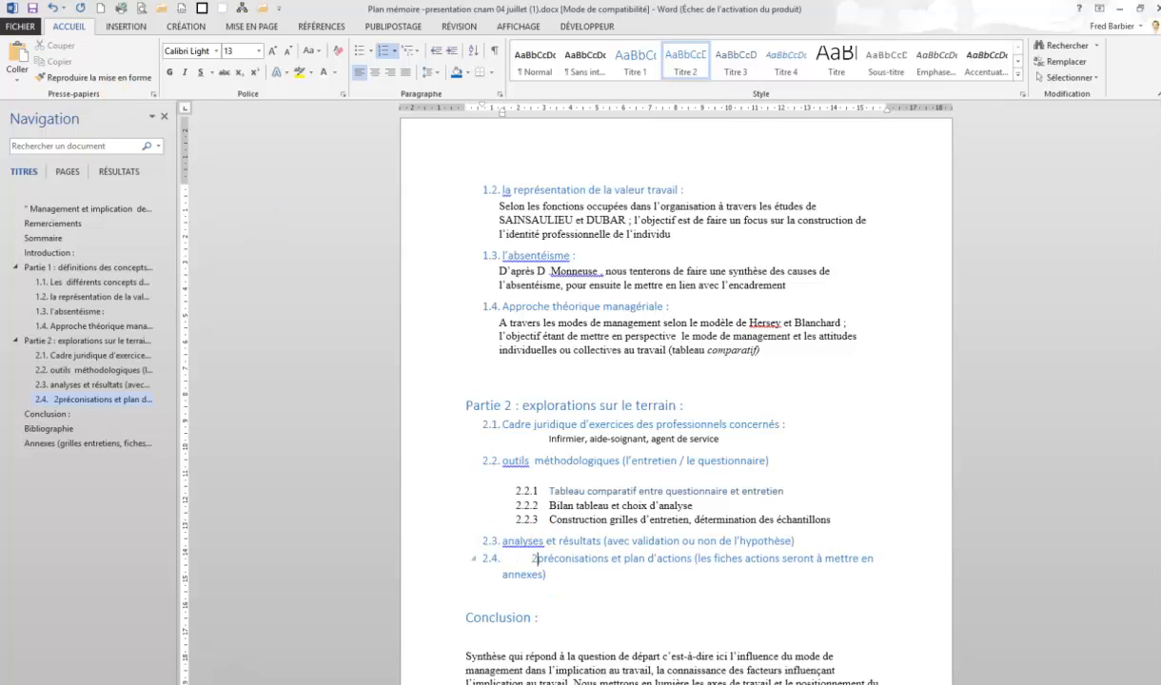
{"action": "key", "text": "BackSpace"}
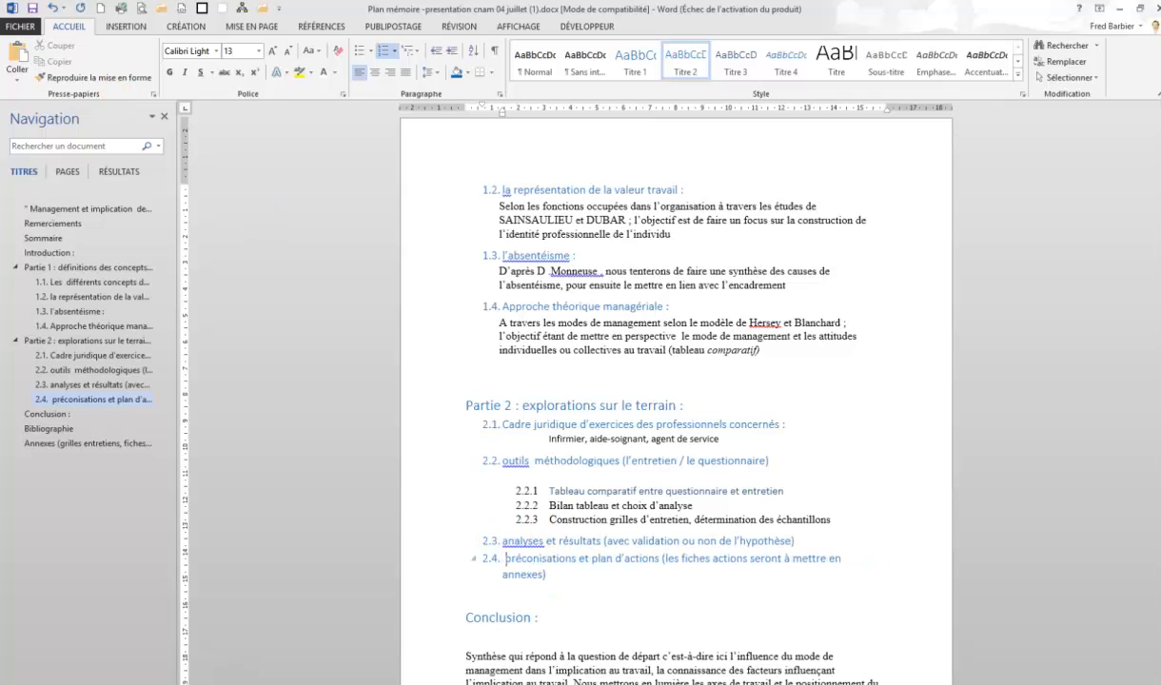
Remove the manual 2.2.1 to 2.2.3 numbering from the three items under outils méthodologiques, keeping each on its own line
{"action": "left_click", "coordinate": [550, 491]}
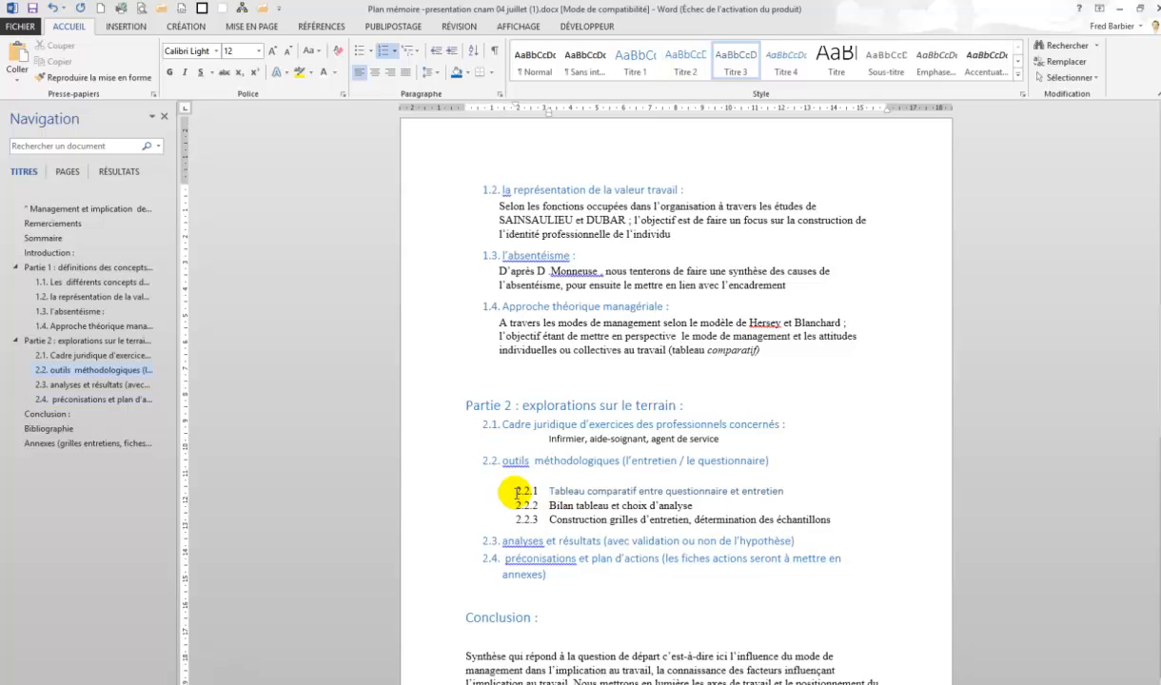
{"action": "key", "text": "Return"}
{"action": "key", "text": "BackSpace"}
{"action": "key", "text": "BackSpace"}
{"action": "key", "text": "BackSpace"}
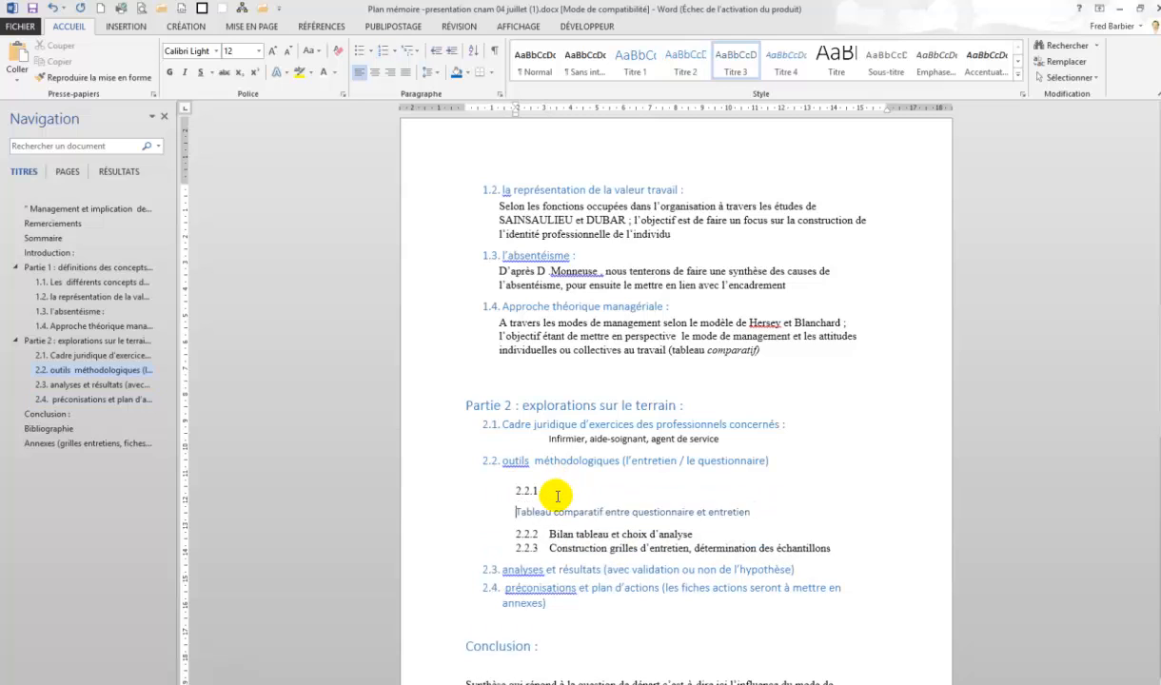
{"action": "key", "text": "BackSpace"}
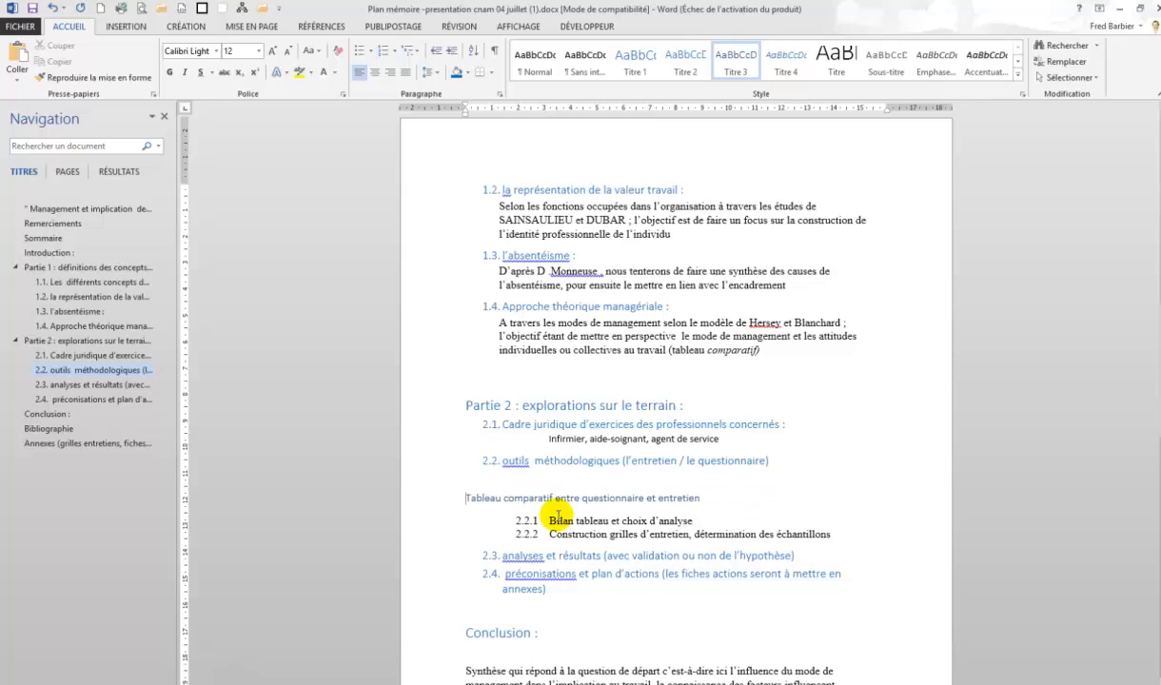
{"action": "left_click", "coordinate": [547, 520]}
{"action": "key", "text": "BackSpace"}
{"action": "key", "text": "BackSpace"}
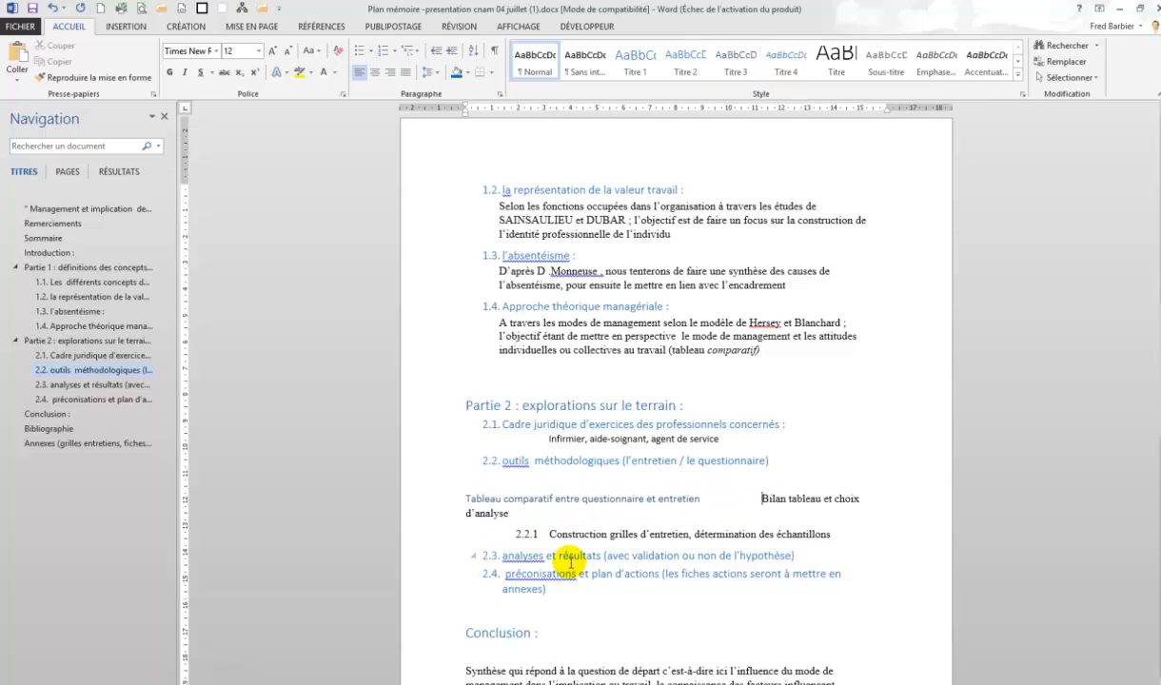
{"action": "key", "text": "Return"}
{"action": "left_click", "coordinate": [551, 542]}
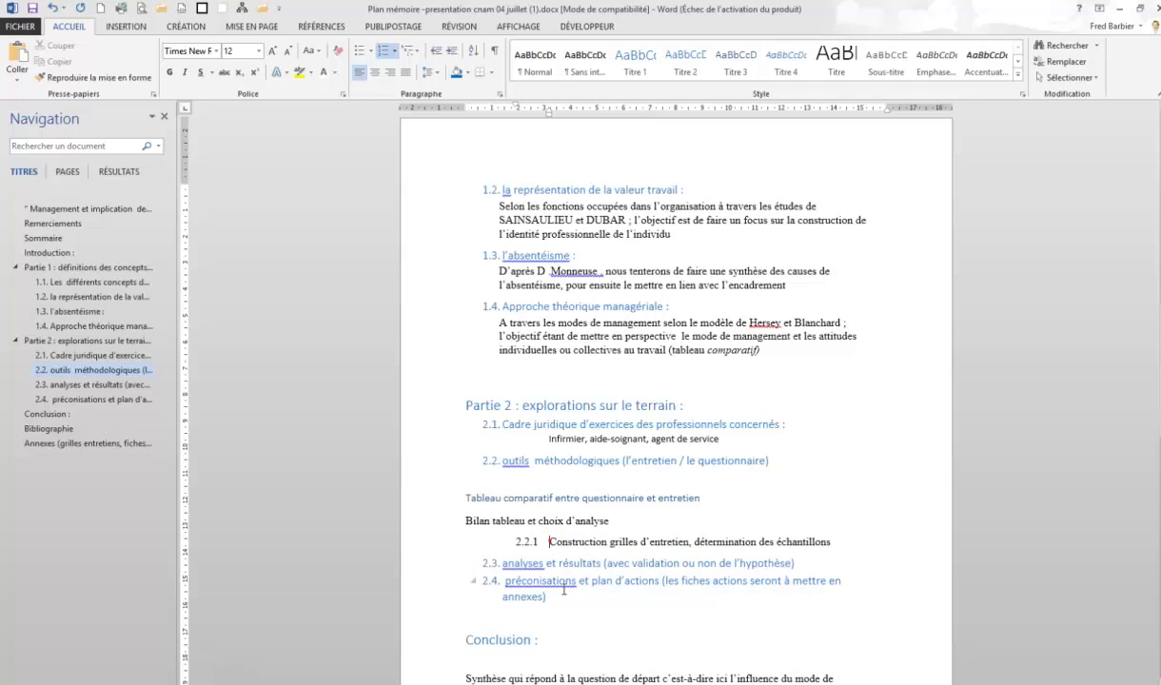
{"action": "key", "text": "BackSpace"}
{"action": "key", "text": "BackSpace"}
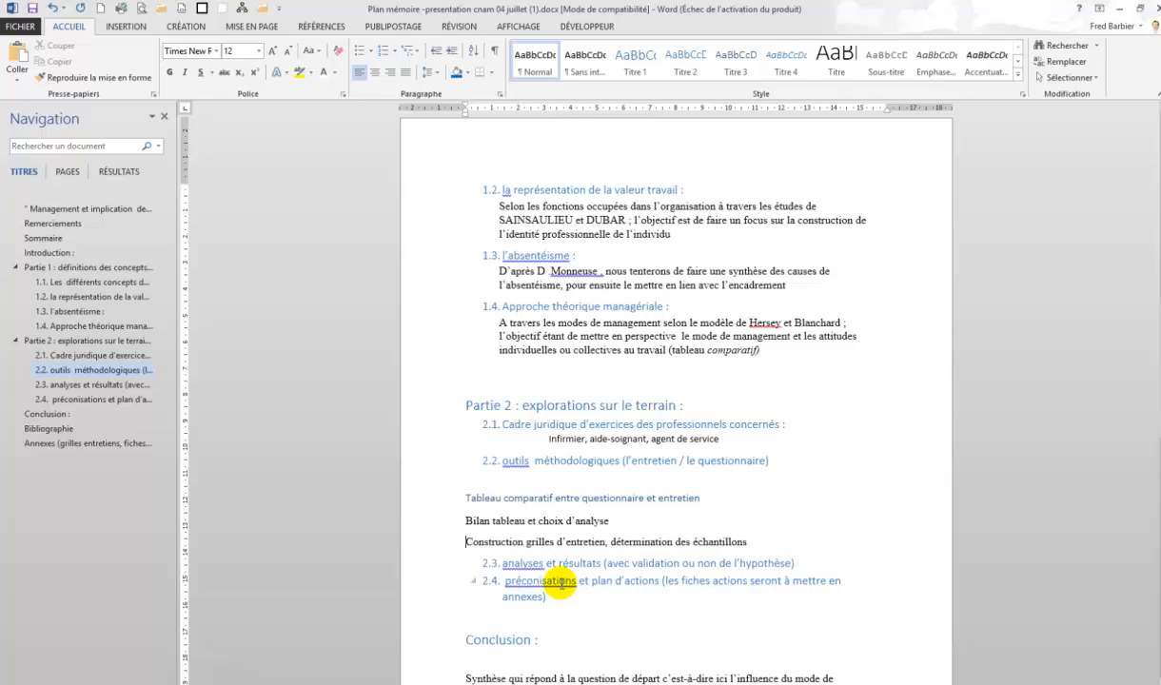
Apply the Titre 3 style to the Bilan tableau and Construction grilles items
{"action": "left_click", "coordinate": [437, 501]}
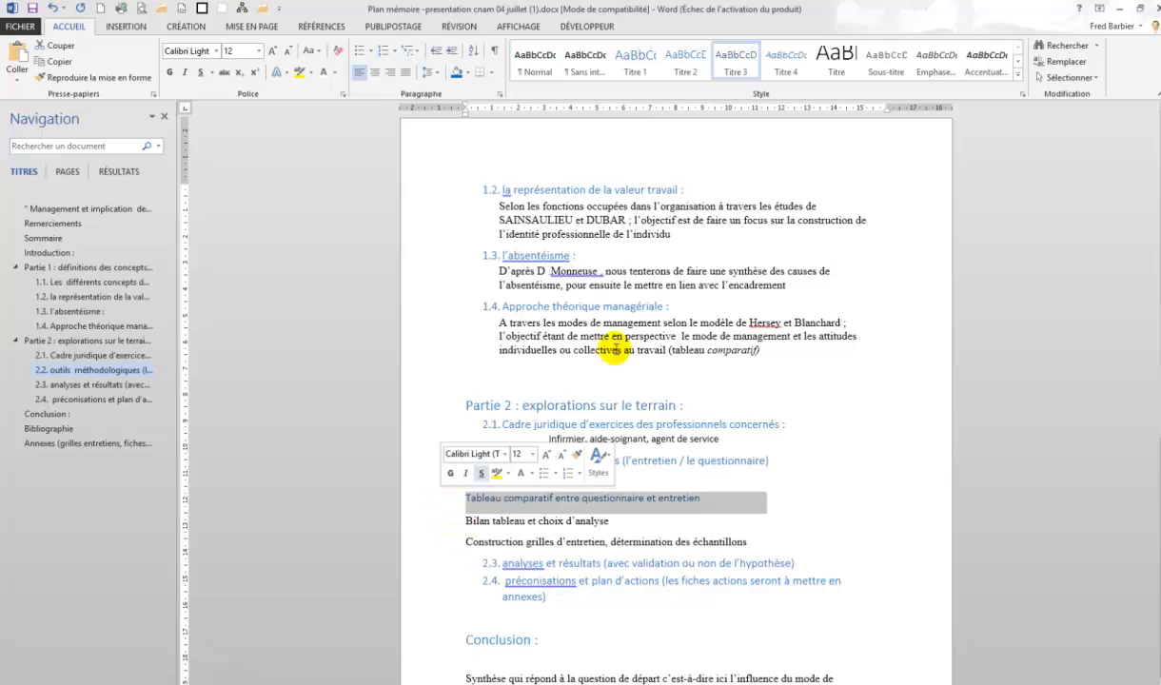
{"action": "left_click", "coordinate": [433, 519]}
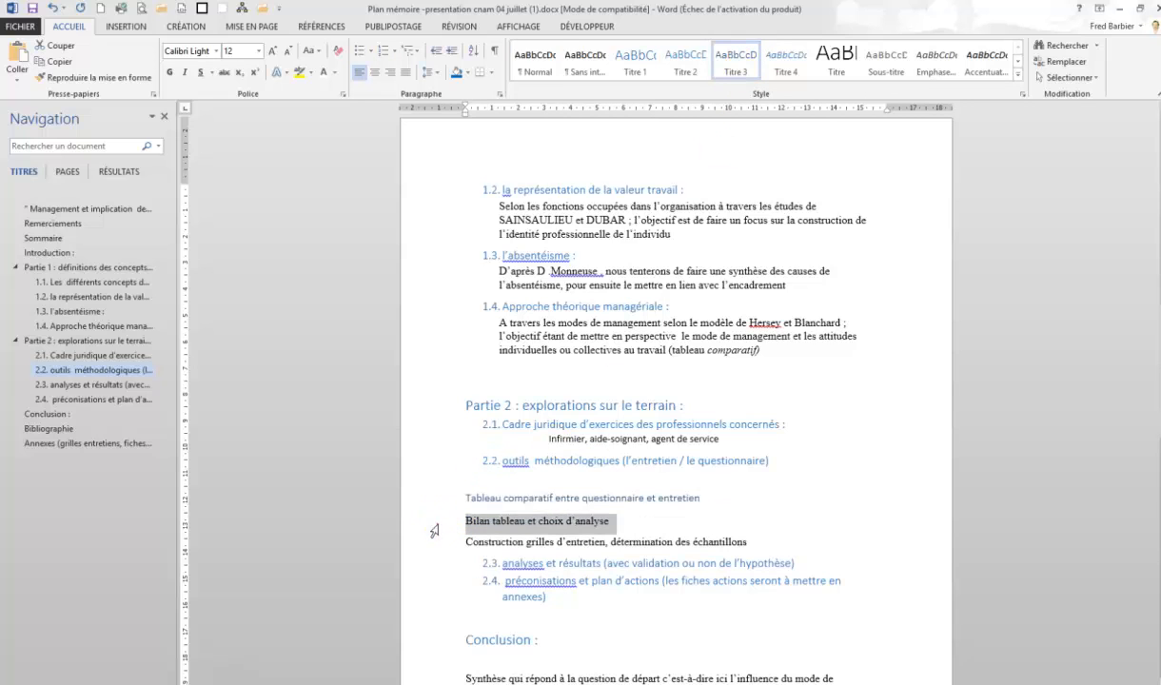
{"action": "left_click", "coordinate": [737, 61]}
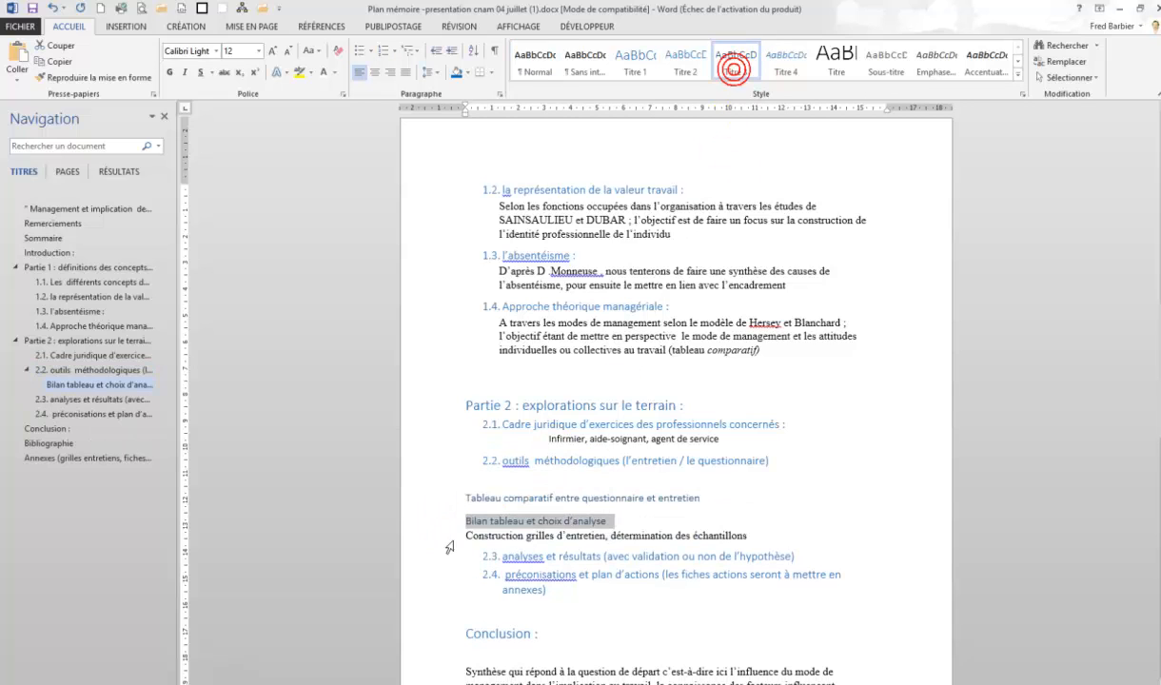
{"action": "left_click", "coordinate": [433, 536]}
{"action": "left_click", "coordinate": [734, 82]}
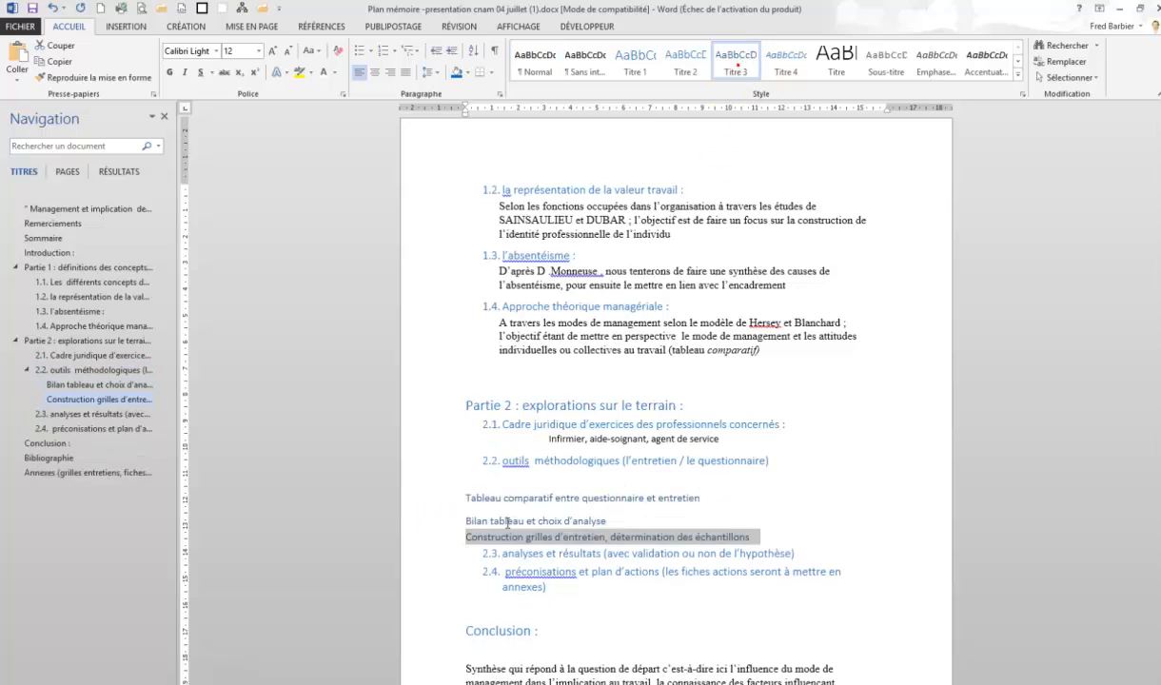
Apply the 1. / 1.1. / 1.1.1. multilevel list to the Tableau comparatif item and set it to the 1.1.1. level
{"action": "left_click", "coordinate": [434, 502]}
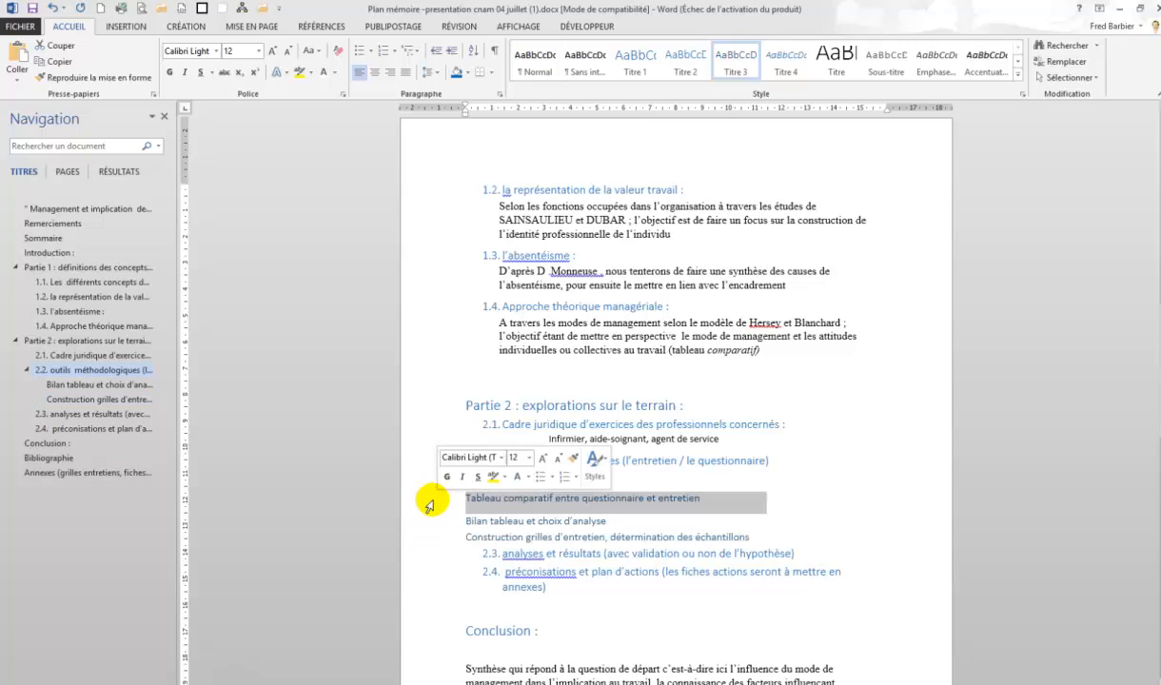
{"action": "left_click", "coordinate": [419, 52]}
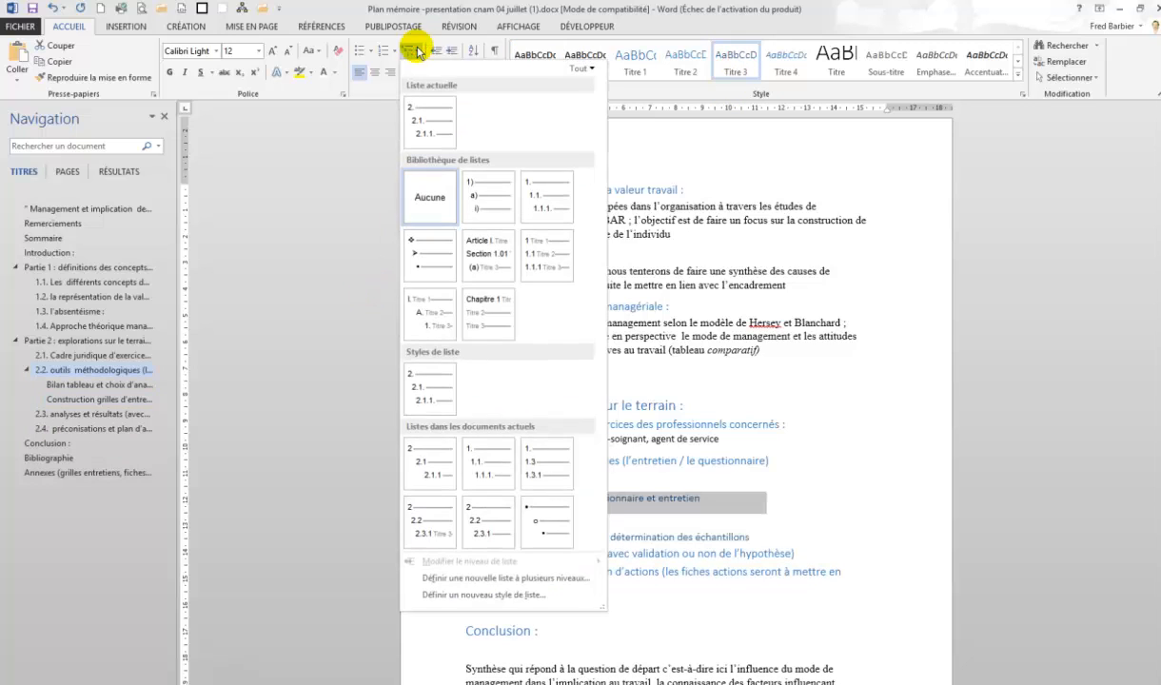
{"action": "left_click", "coordinate": [537, 187]}
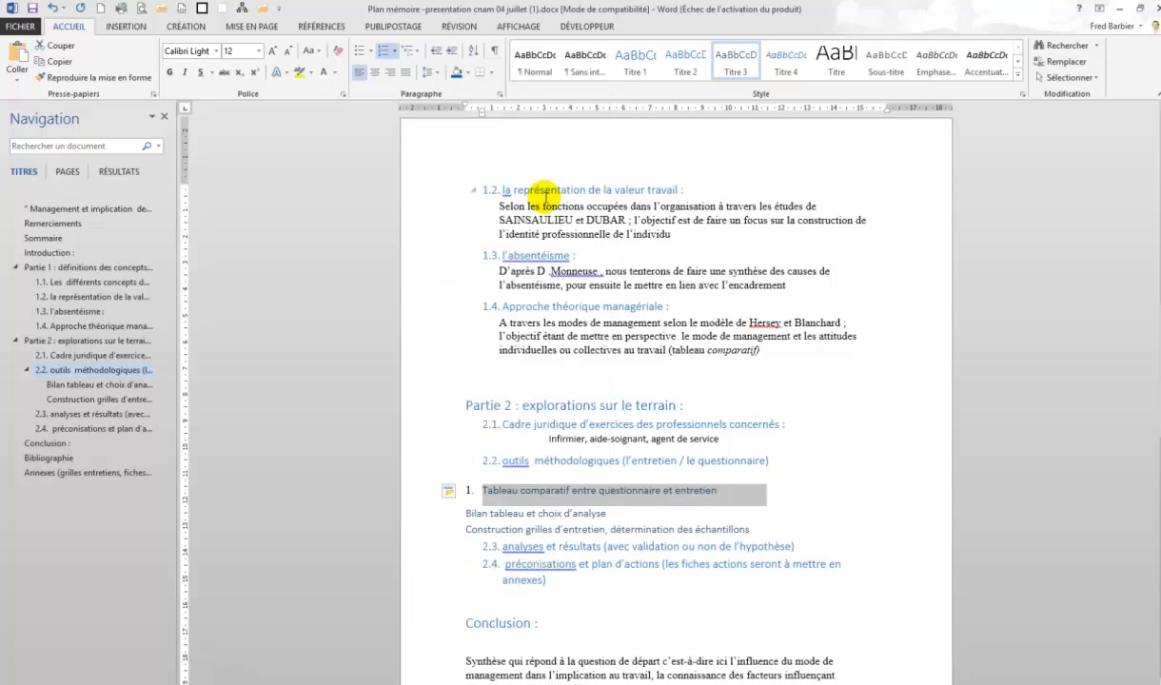
{"action": "left_click", "coordinate": [419, 51]}
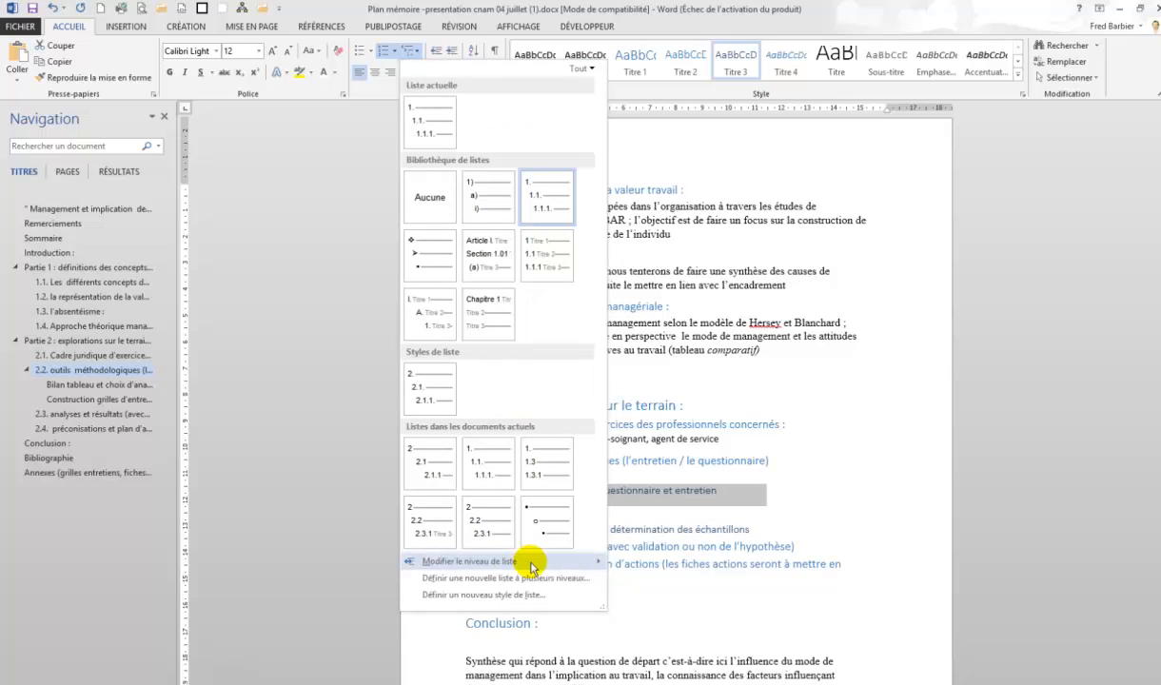
{"action": "mouse_move", "coordinate": [531, 567]}
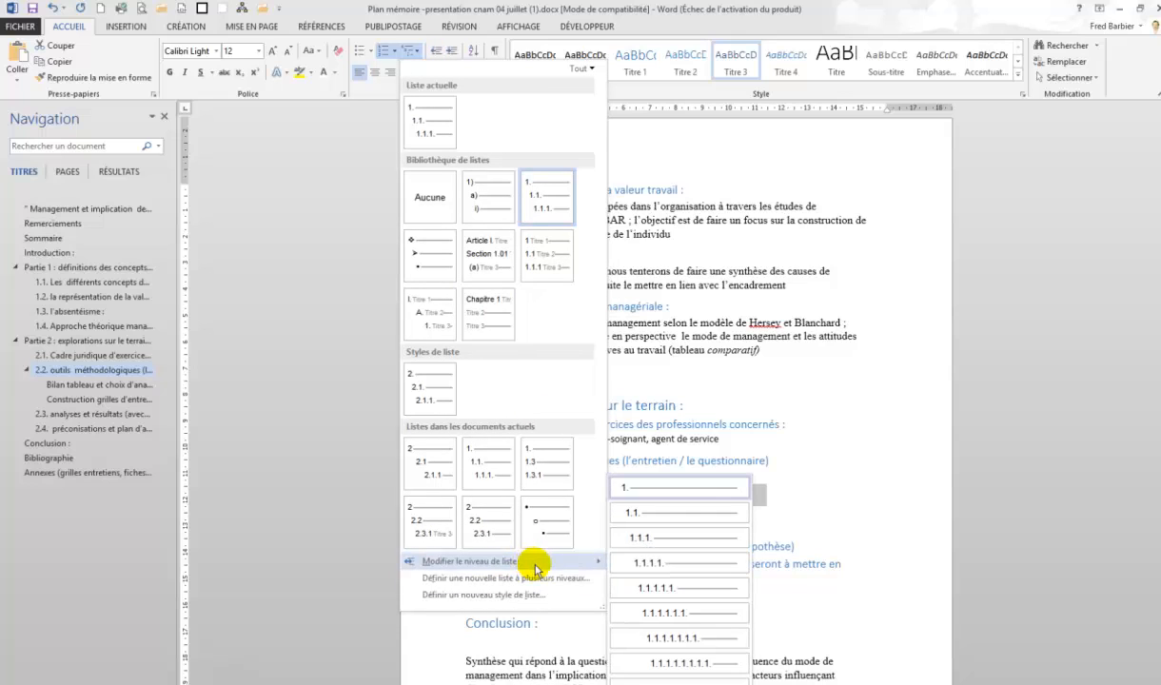
{"action": "left_click", "coordinate": [653, 539]}
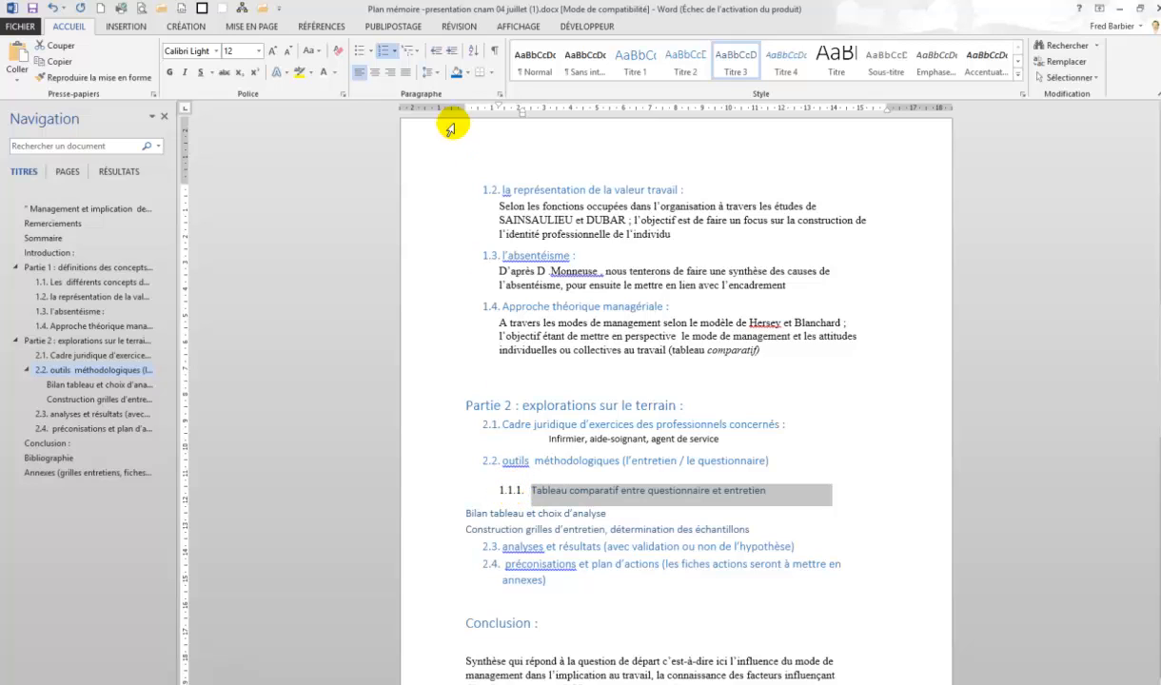
Define a new list style starting at 2 for the Tableau comparatif subheading
{"action": "left_click", "coordinate": [417, 52]}
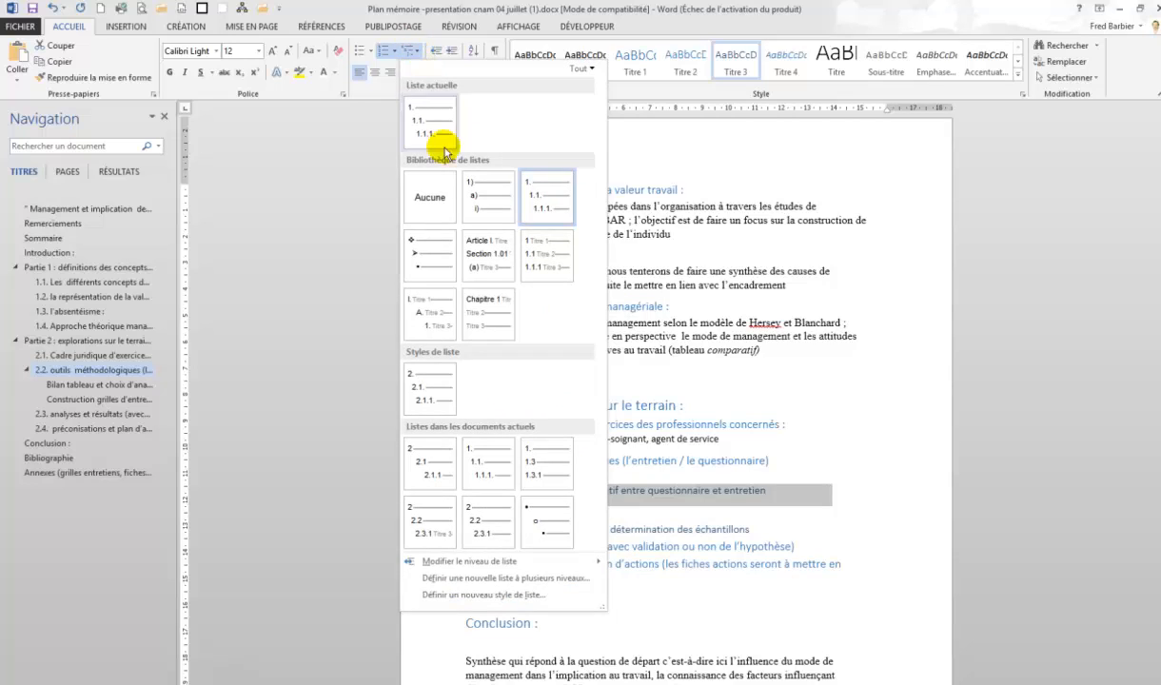
{"action": "left_click", "coordinate": [507, 597]}
{"action": "left_click", "coordinate": [491, 245]}
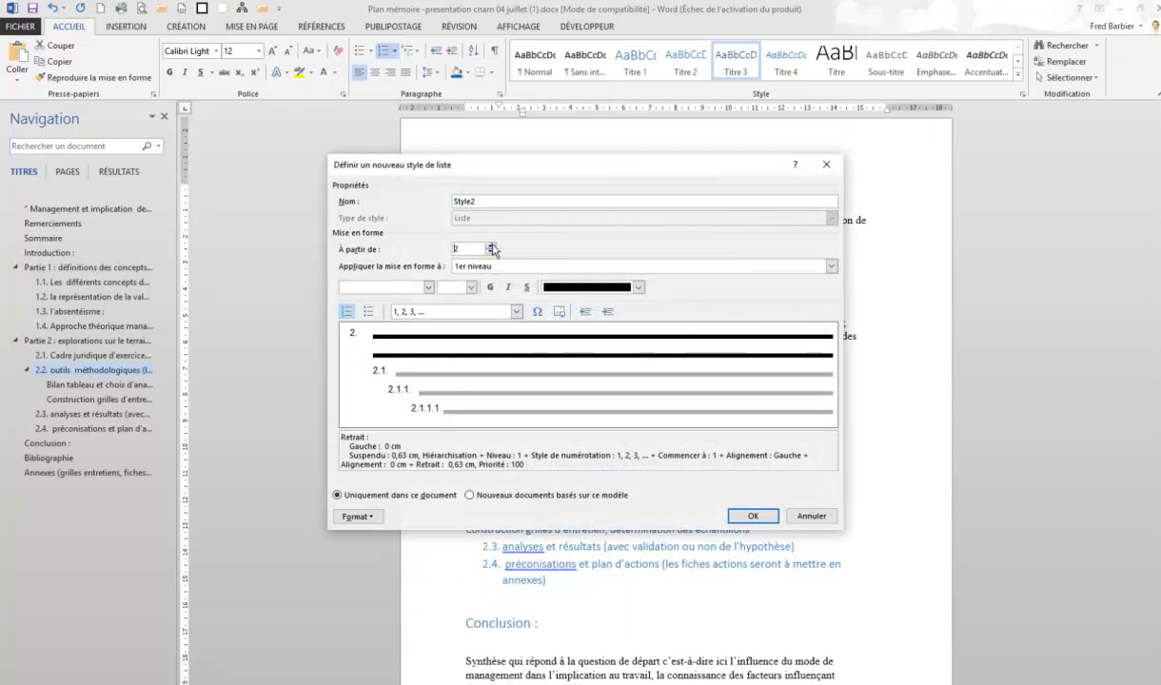
{"action": "left_click", "coordinate": [752, 515]}
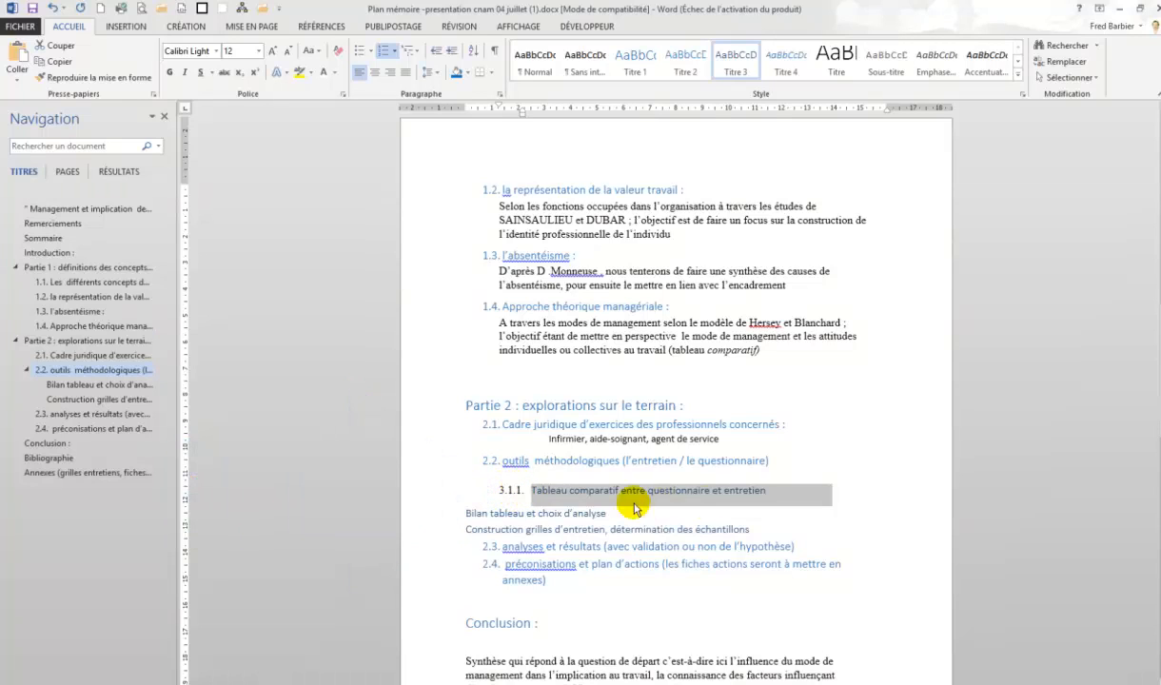
Color the word entretien at the end of the Tableau comparatif subheading with a blue theme colour
{"action": "left_click", "coordinate": [728, 490]}
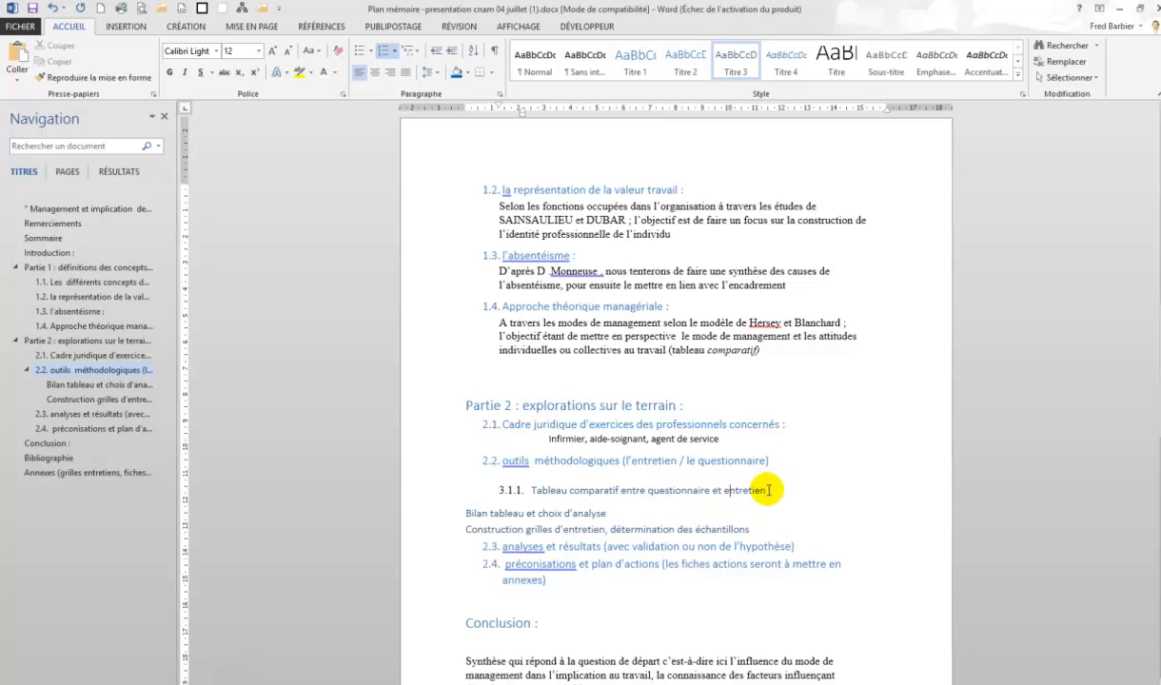
{"action": "left_click_drag", "start_coordinate": [767, 490], "coordinate": [893, 500]}
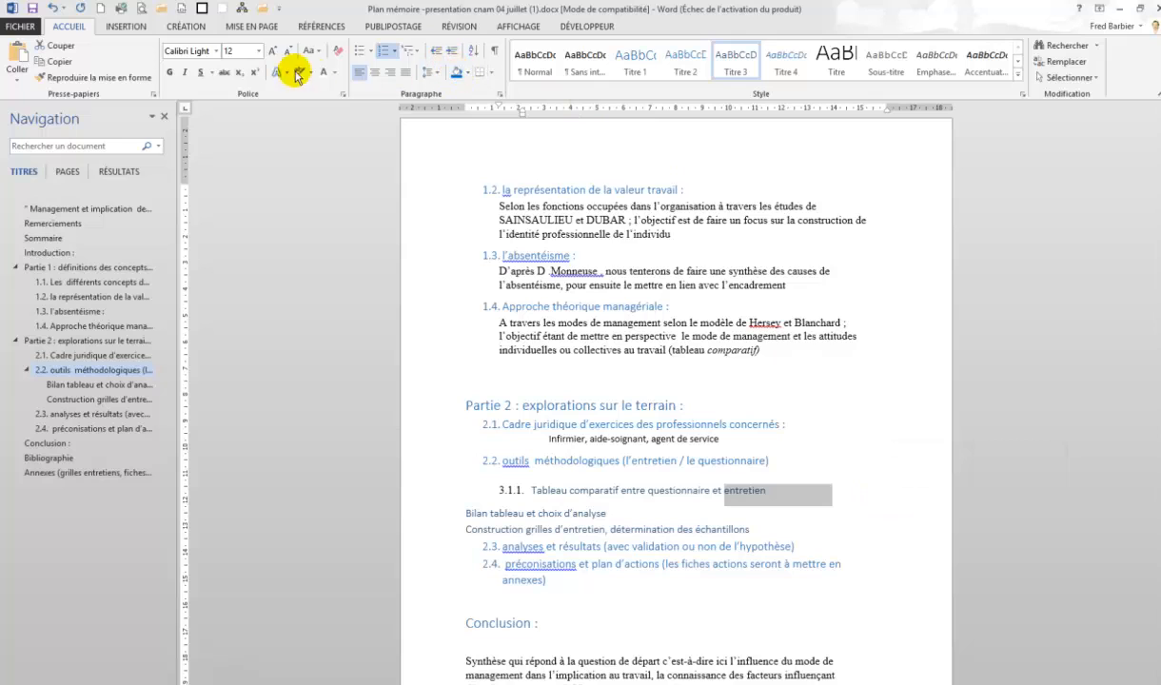
{"action": "left_click", "coordinate": [335, 75]}
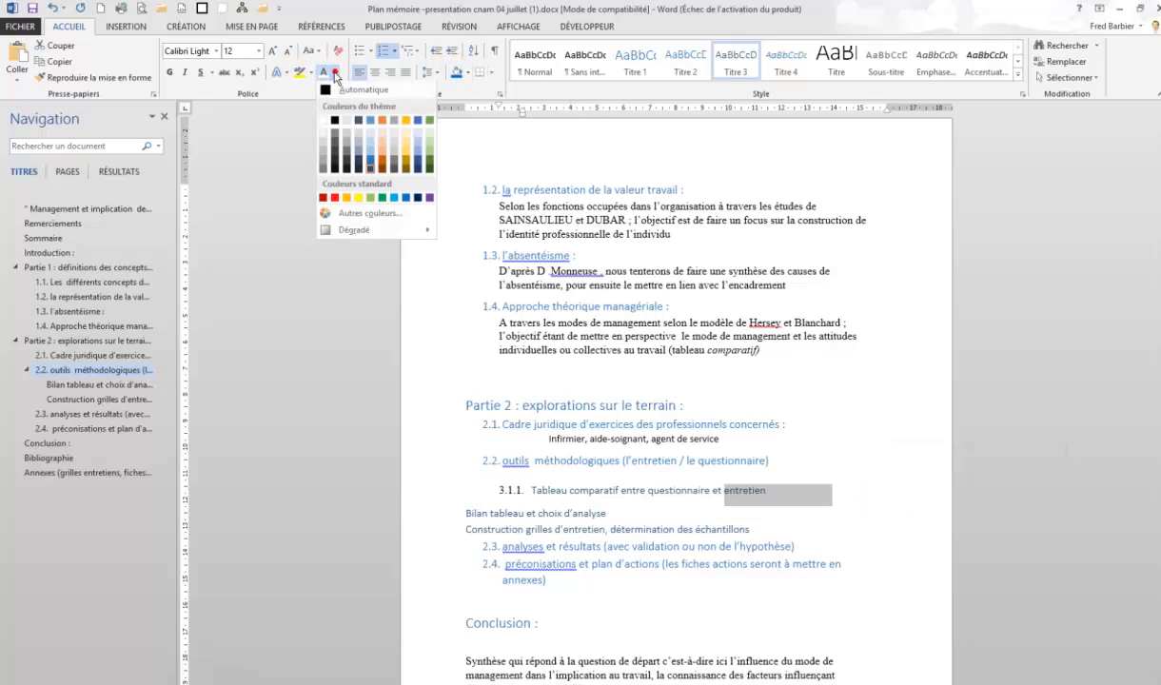
{"action": "left_click", "coordinate": [370, 125]}
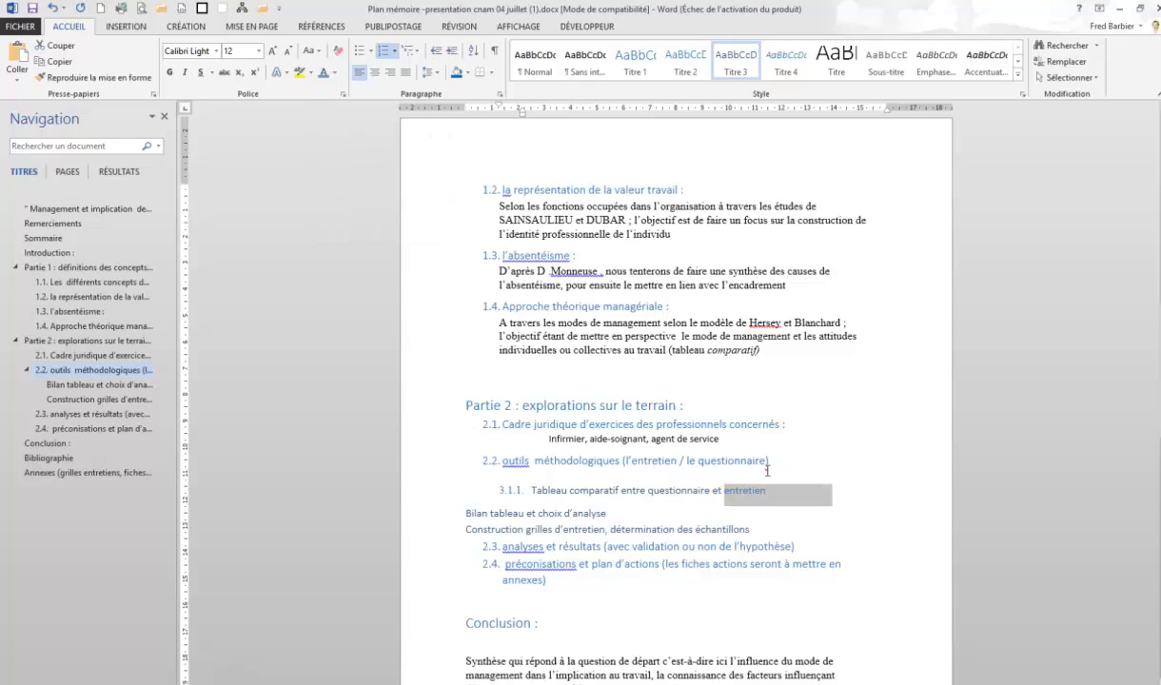
{"action": "left_click", "coordinate": [522, 486]}
{"action": "left_click", "coordinate": [519, 489]}
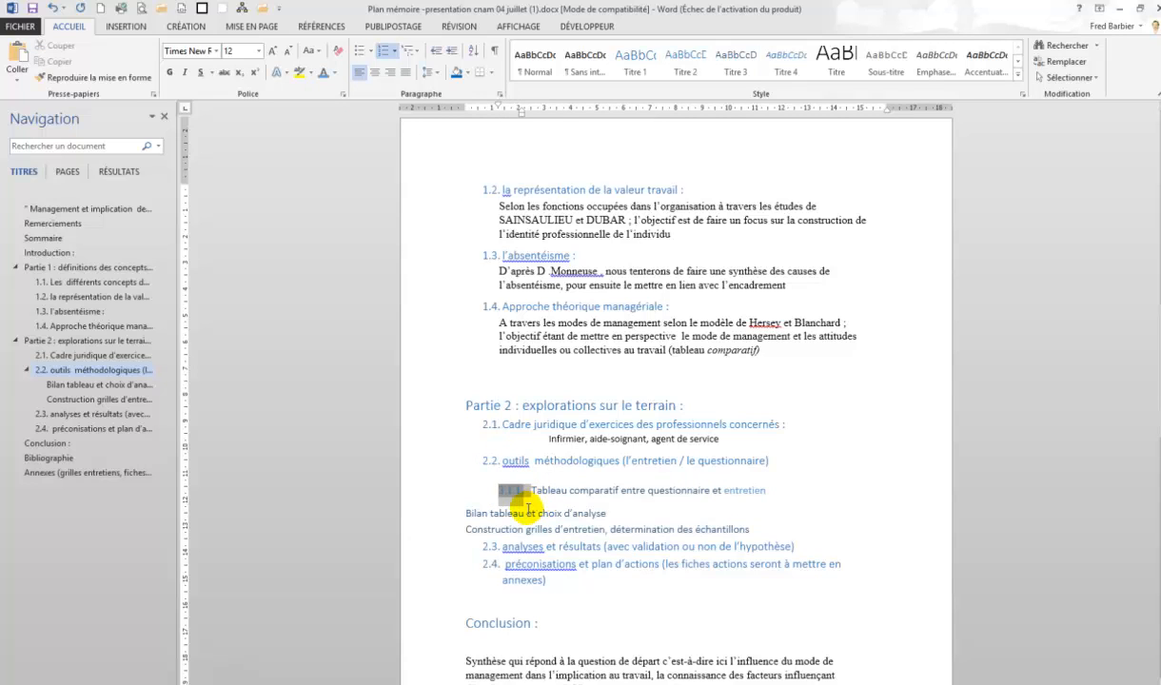
{"action": "left_click", "coordinate": [767, 490]}
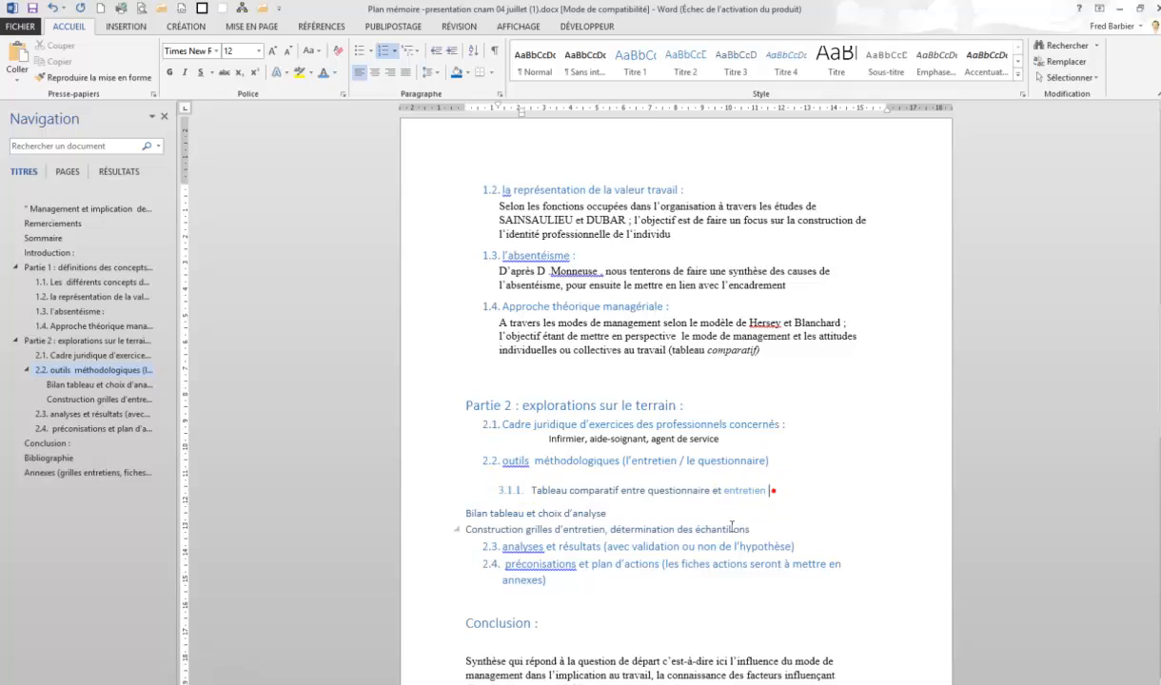
Copy the Tableau comparatif subheading's formatting with Format Painter onto the Bilan tableau and Construction grilles items
{"action": "left_click", "coordinate": [424, 496]}
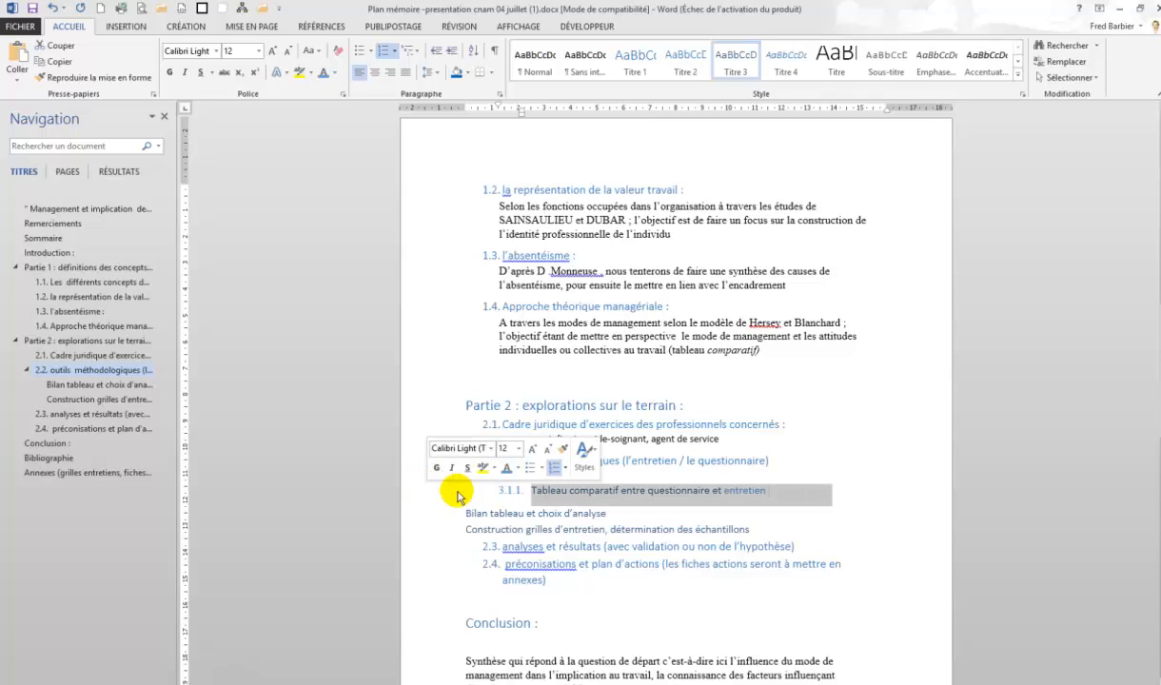
{"action": "left_click", "coordinate": [88, 82]}
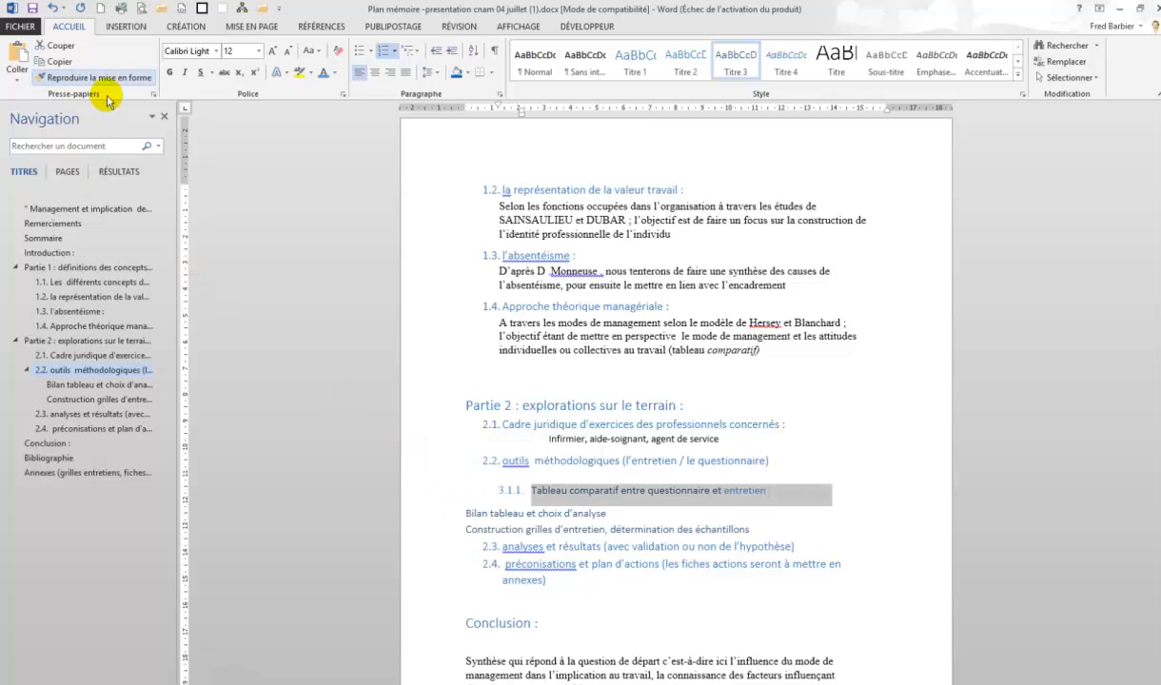
{"action": "left_click", "coordinate": [420, 518]}
{"action": "left_click", "coordinate": [424, 530]}
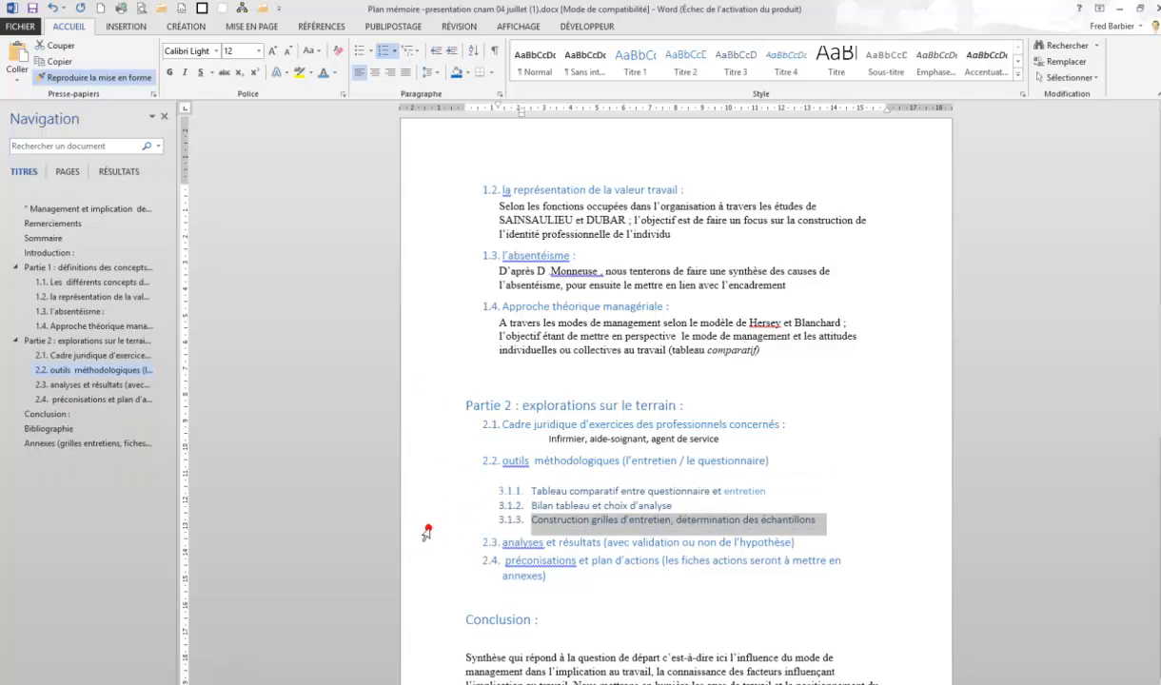